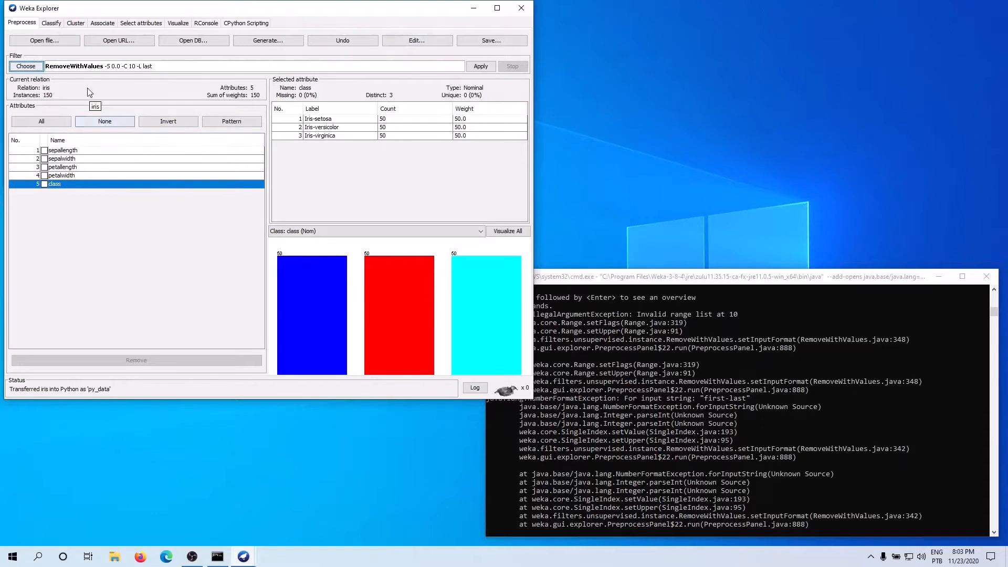
Step: Go to the classification section and review the ZeroR classifier's parameters, keeping them as they are
left_click(52, 24)
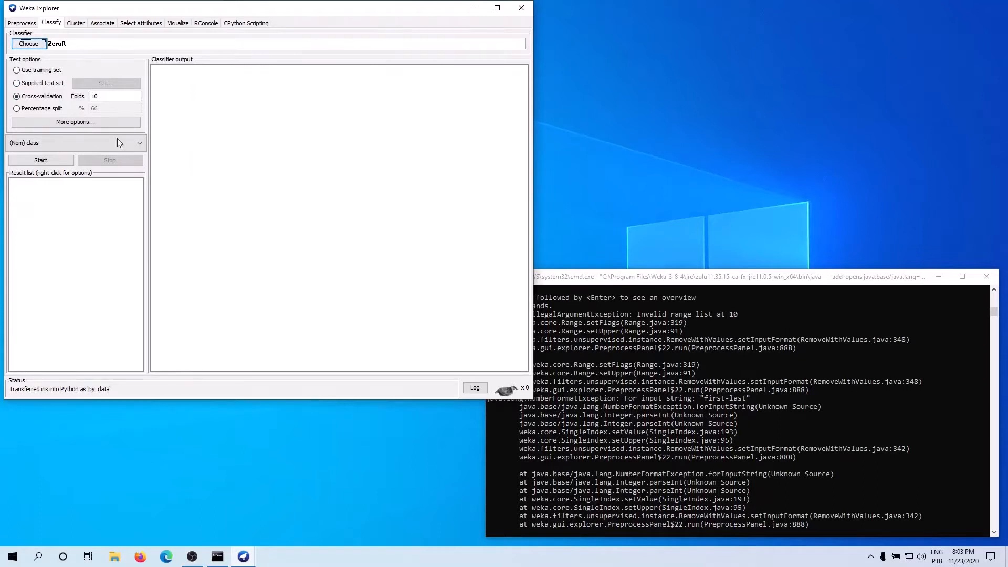
left_click(56, 44)
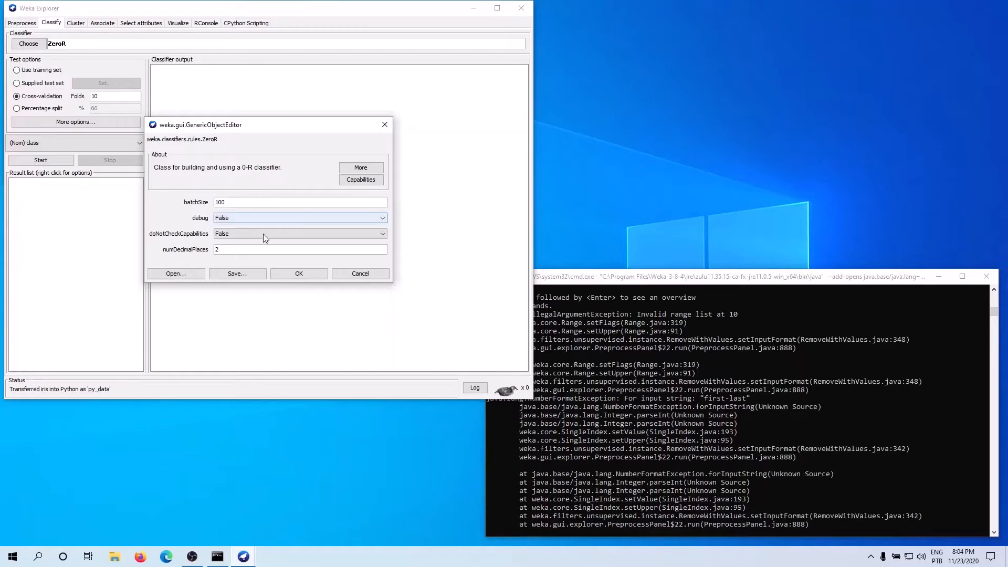
left_click(287, 274)
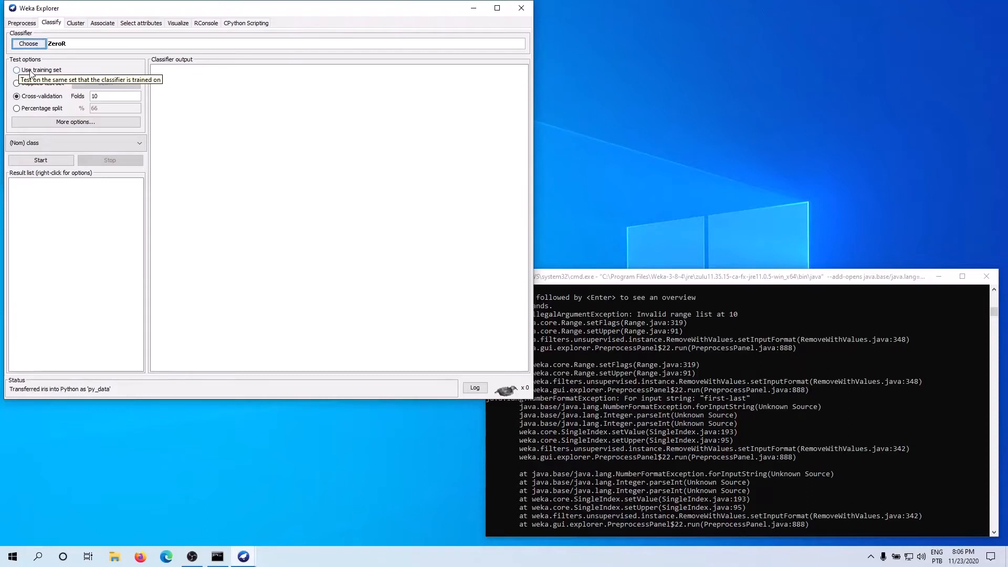
Step: Try the training set and supplied test set options, checking the loaded iris data in between, and return to cross-validation
left_click(30, 72)
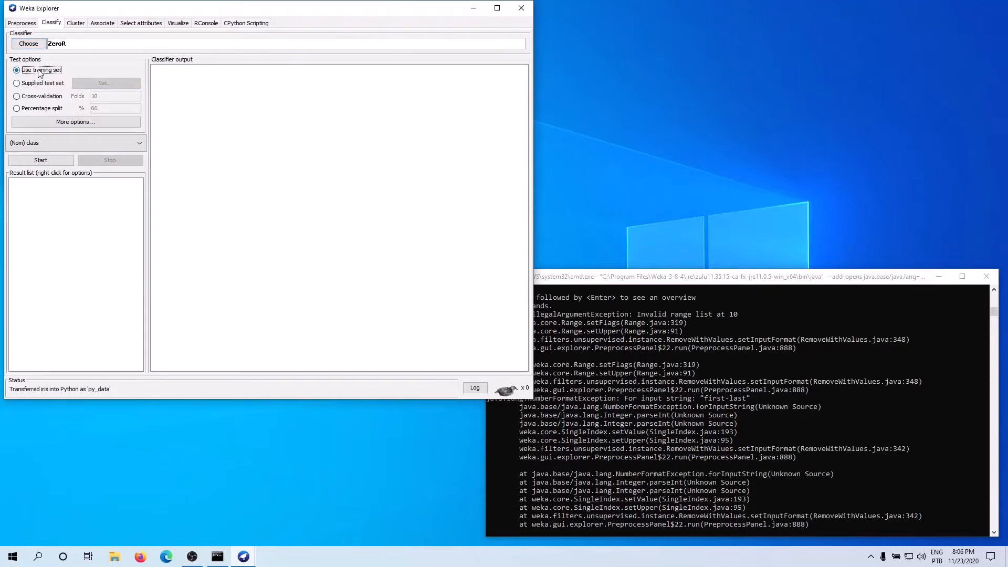
left_click(27, 25)
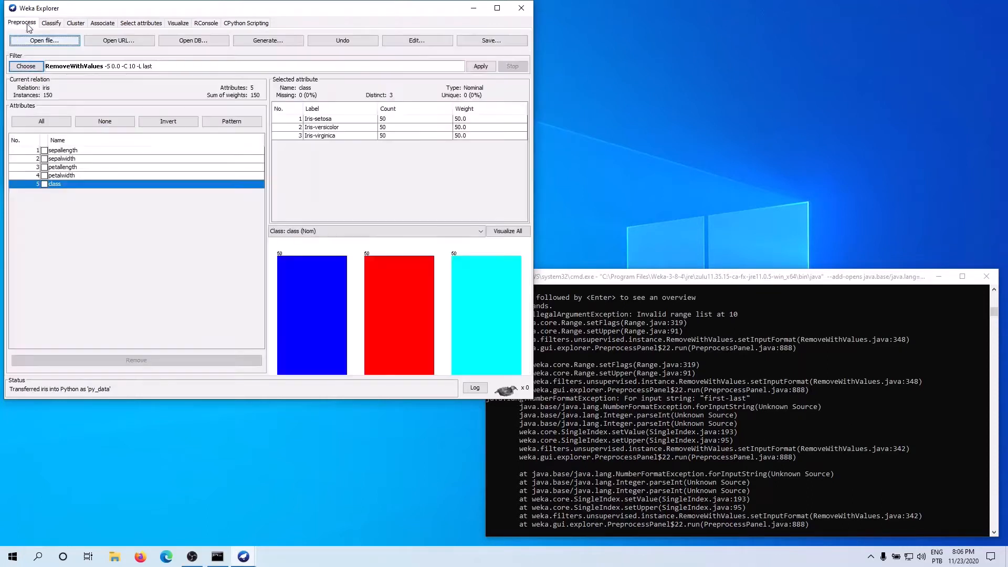
left_click(52, 23)
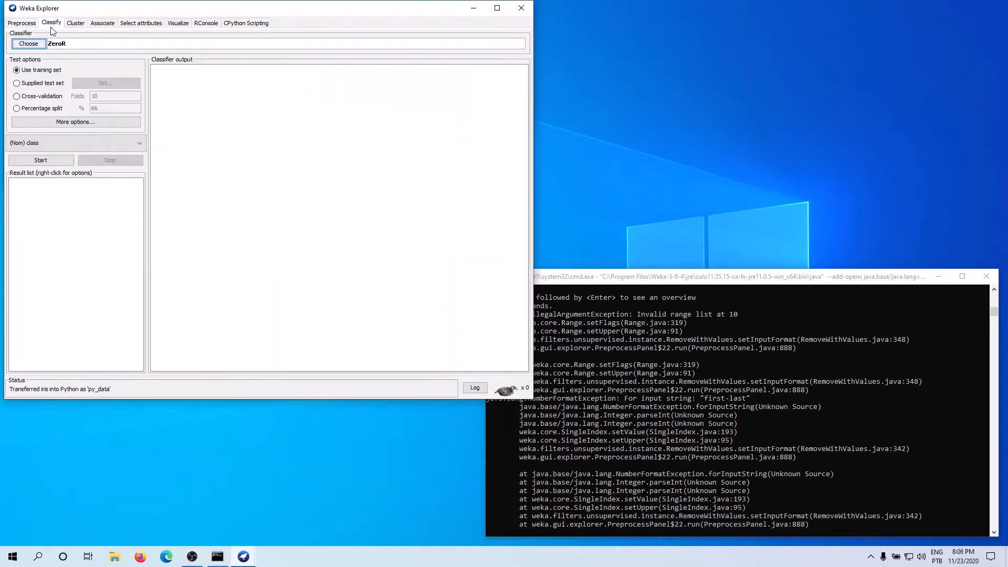
left_click(18, 84)
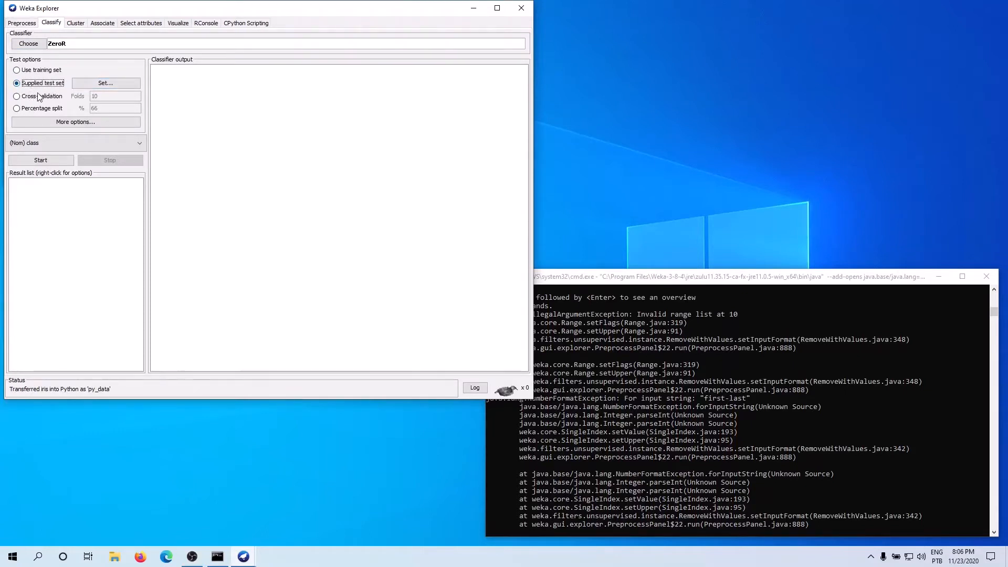
left_click(38, 98)
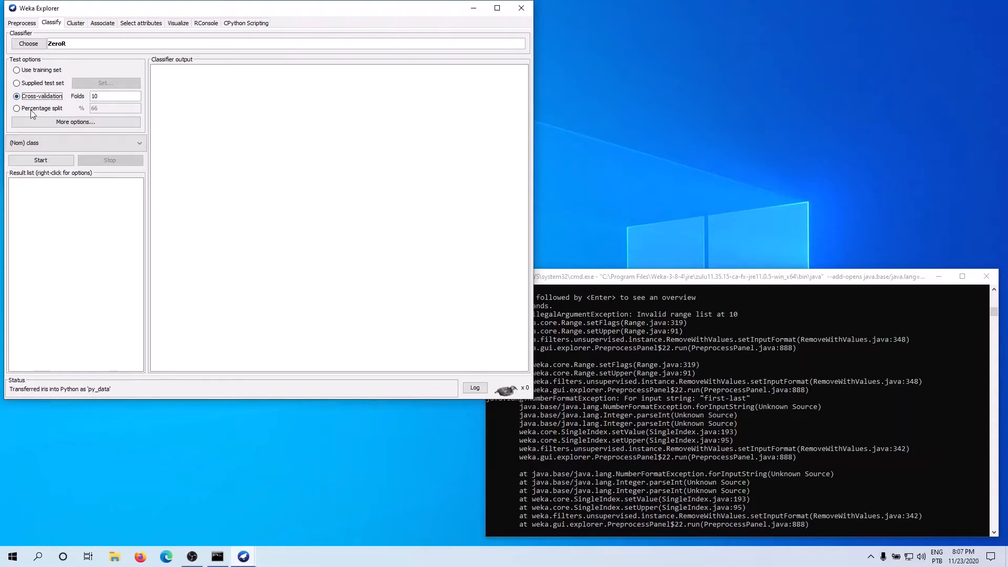
Step: Switch the test option to a percentage split of 80%
left_click(55, 111)
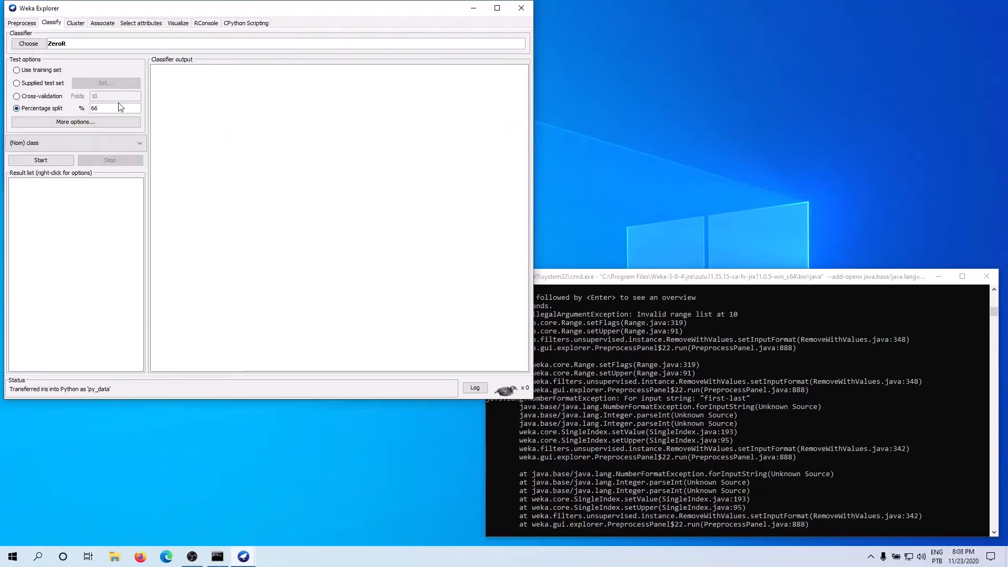
left_click_drag(120, 108, 51, 110)
type("80")
Step: Switch the test option to cross-validation, try 150 folds, and set the number of folds back to 10
left_click(44, 97)
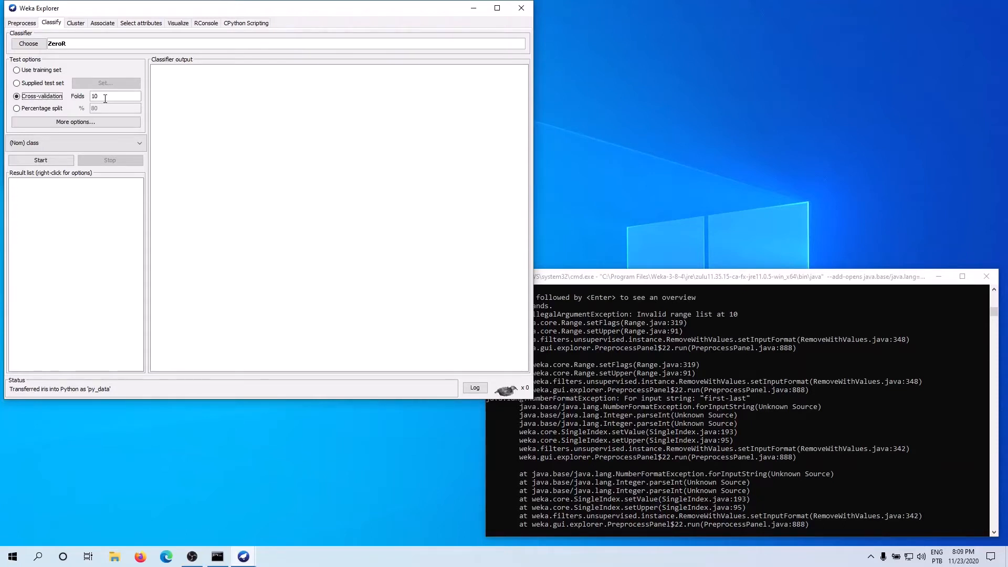
double_click(105, 99)
type("150")
double_click(111, 96)
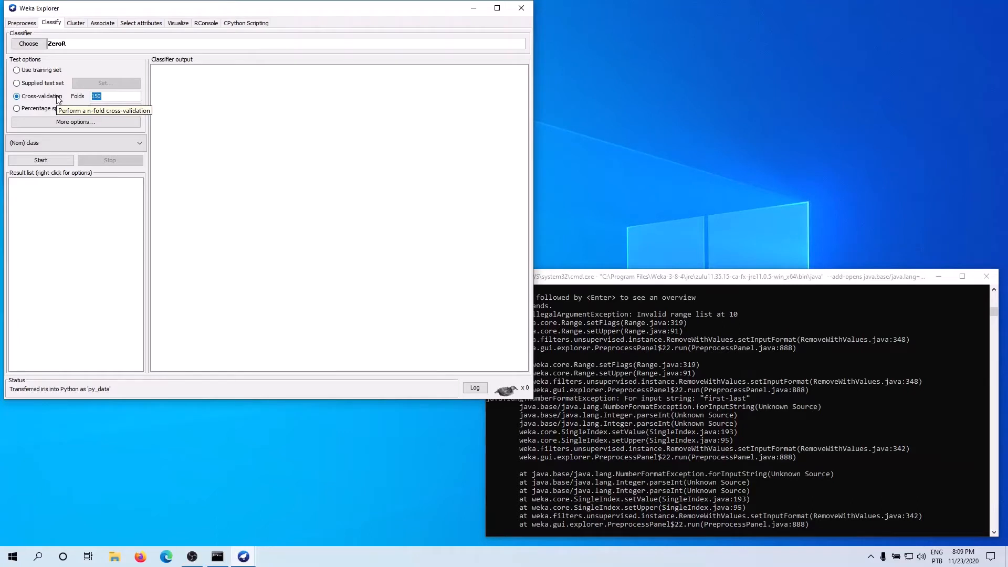
type("10")
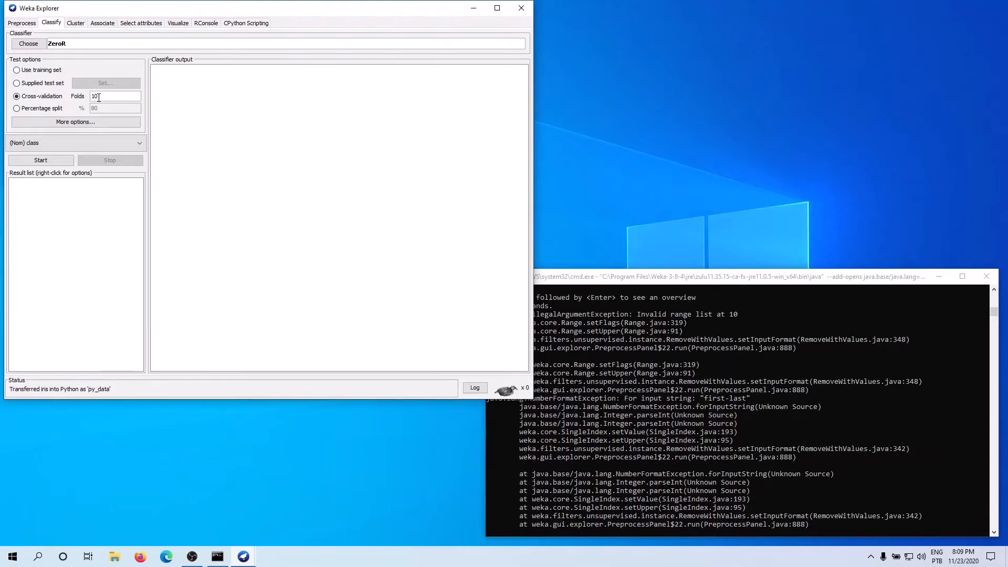
Step: Set the evaluation options to output predictions as PlainText, and review the available evaluation metrics without changing them
left_click(79, 122)
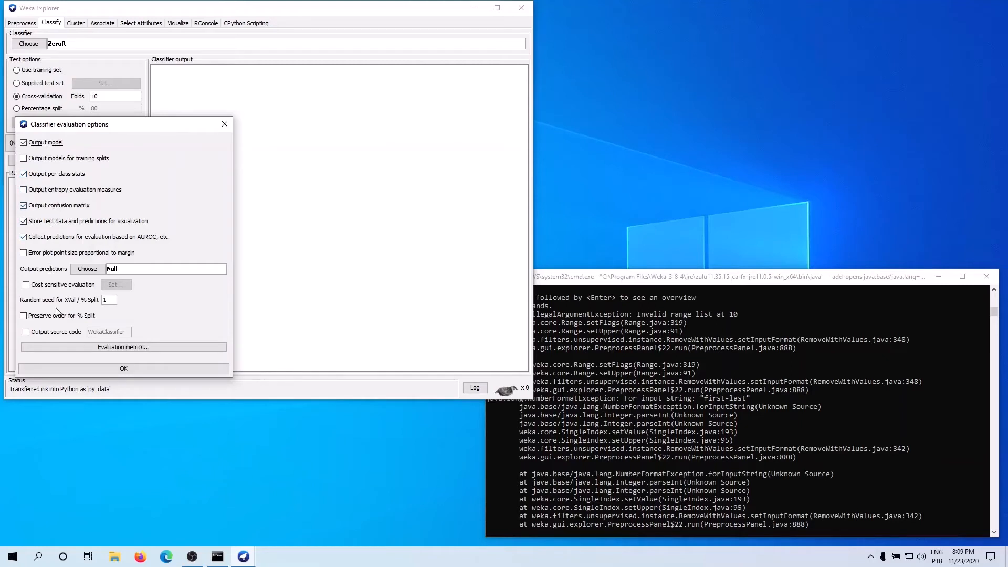
left_click(86, 269)
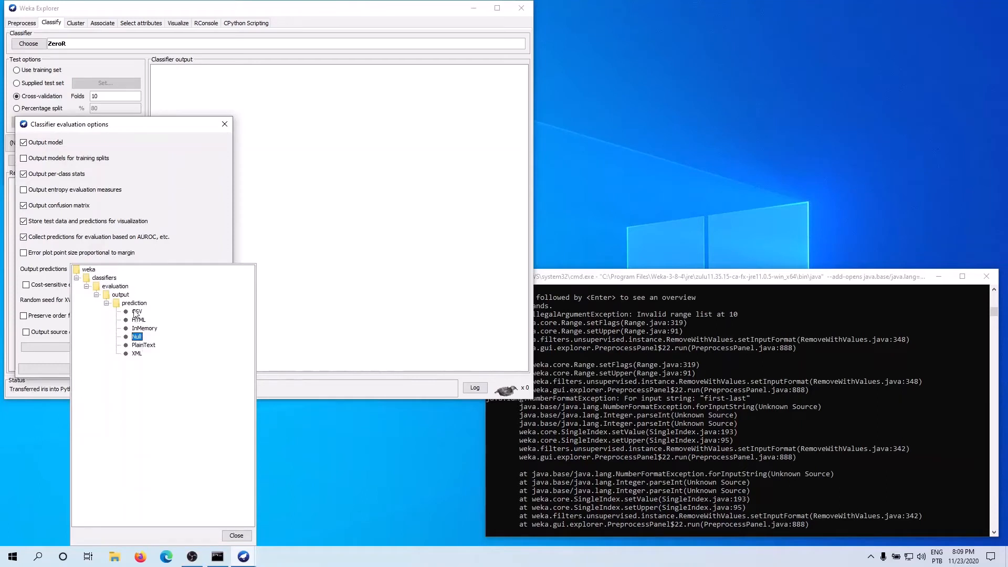
left_click(147, 346)
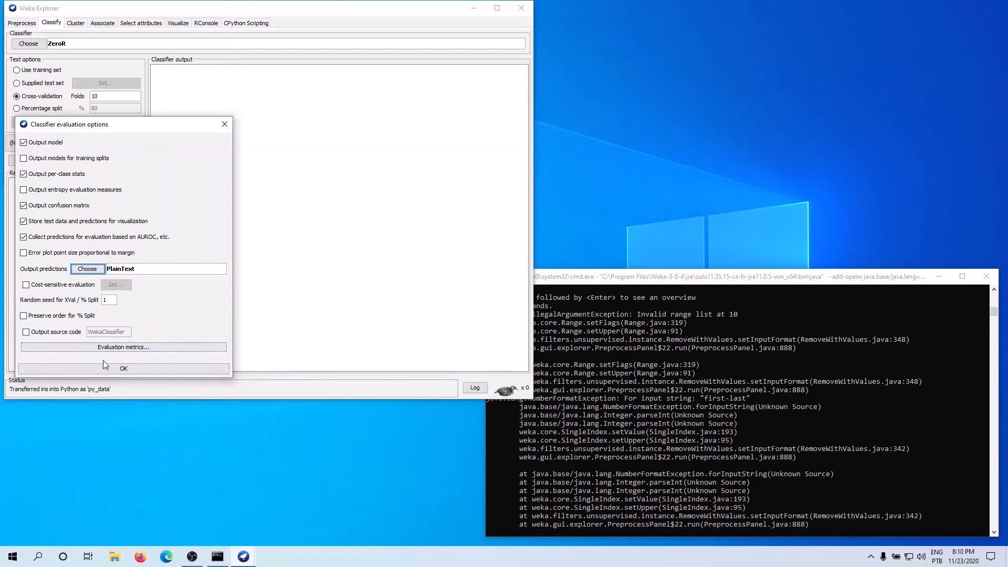
left_click(117, 350)
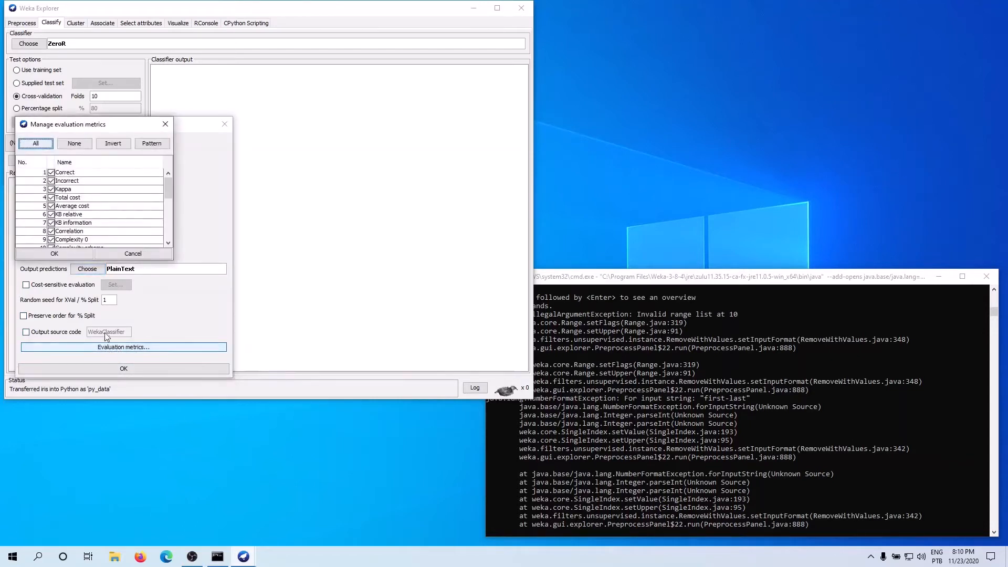
mouse_move(170, 184)
left_mouse_down()
mouse_move(167, 239)
mouse_move(169, 182)
left_mouse_up()
left_click(137, 252)
left_click(111, 369)
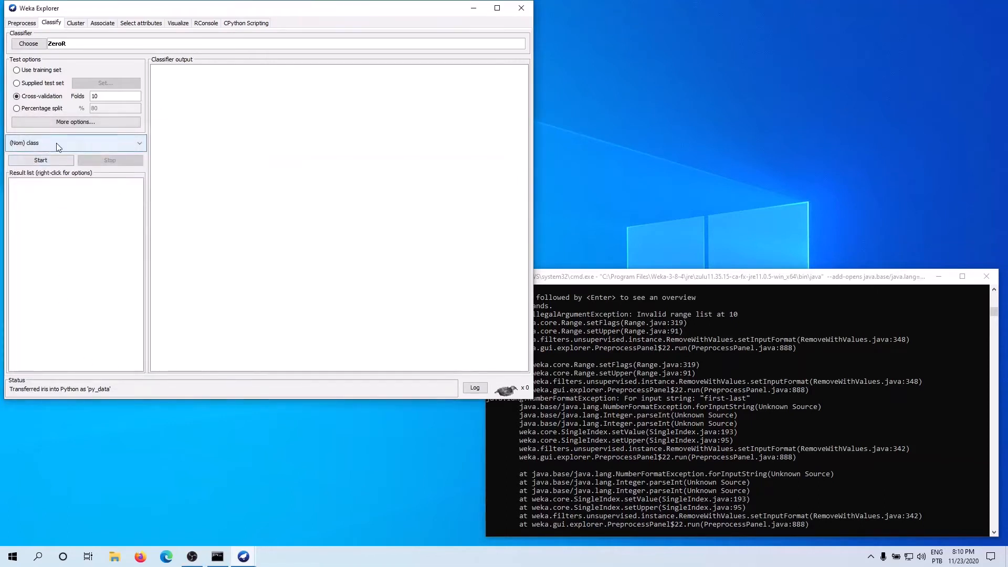
Step: Select (Nom) class as the target attribute and run the ZeroR evaluation
left_click(54, 149)
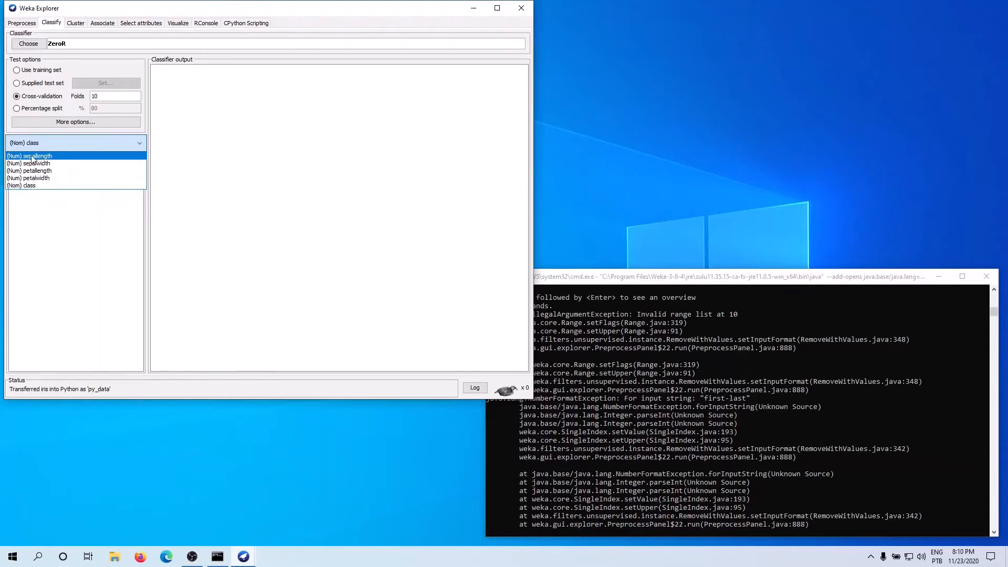
left_click(34, 187)
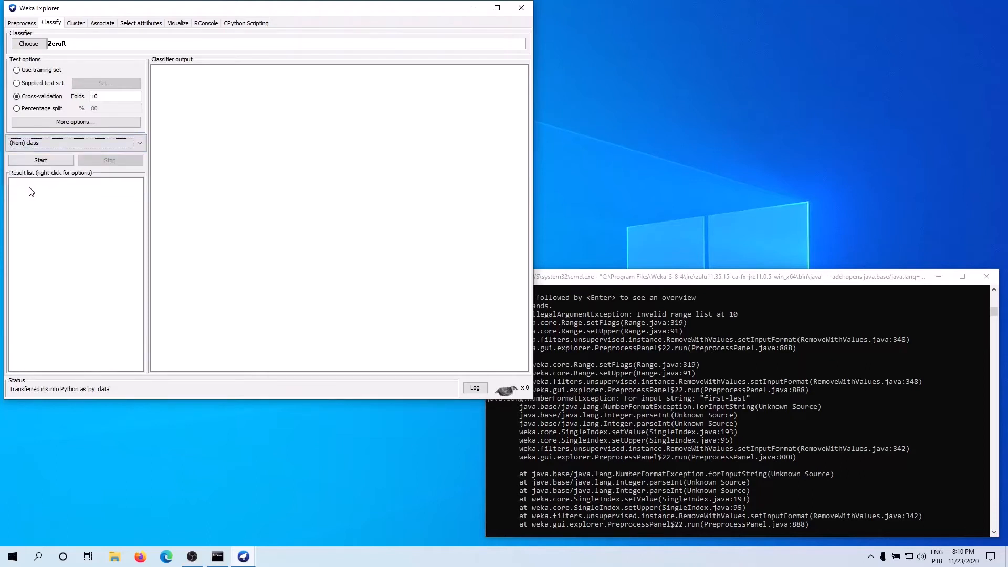
left_click(45, 163)
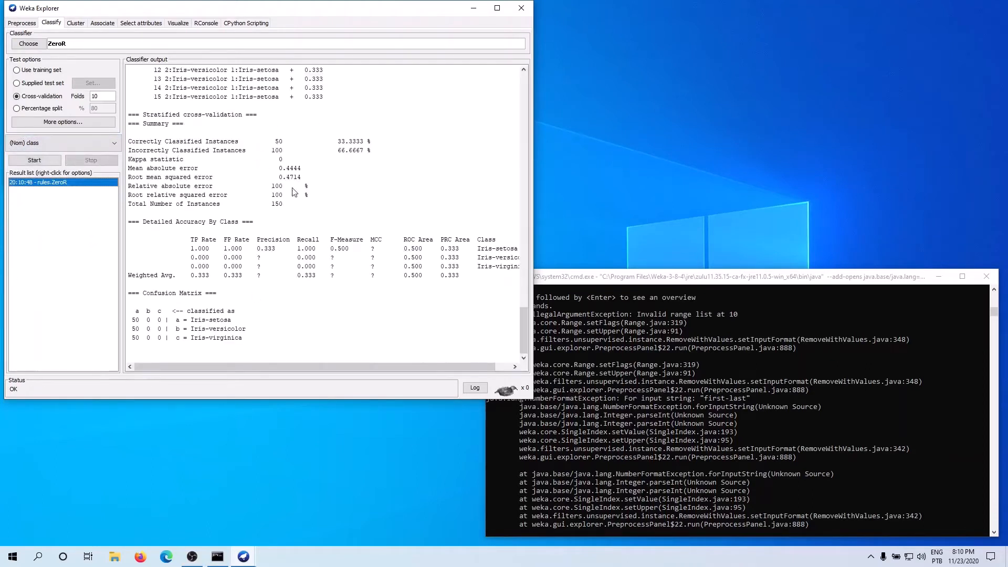
Step: Maximize the window and examine the run information in the classifier output, including scheme, attributes and test mode
scroll(295, 266, "up", 2)
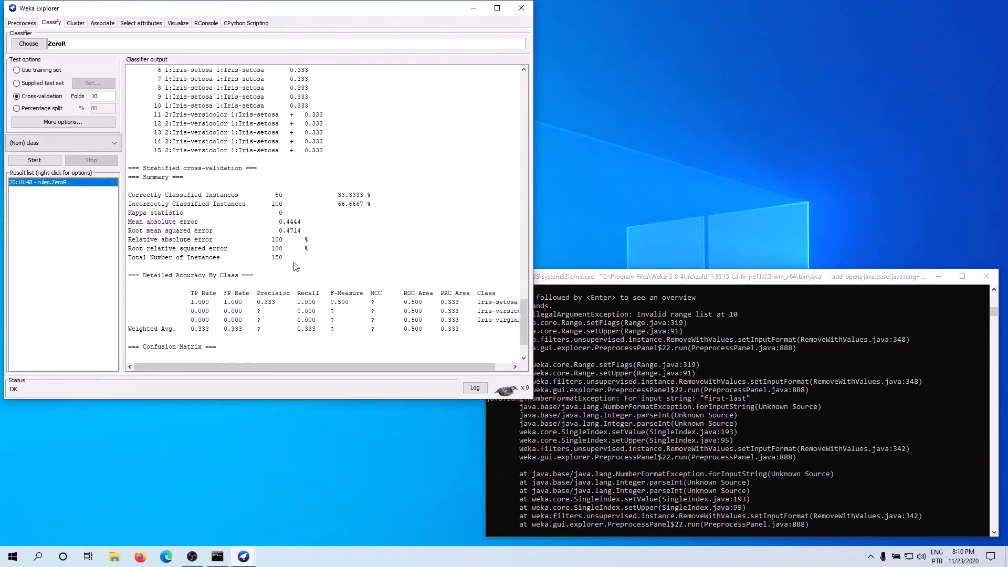
scroll(296, 267, "up", 10)
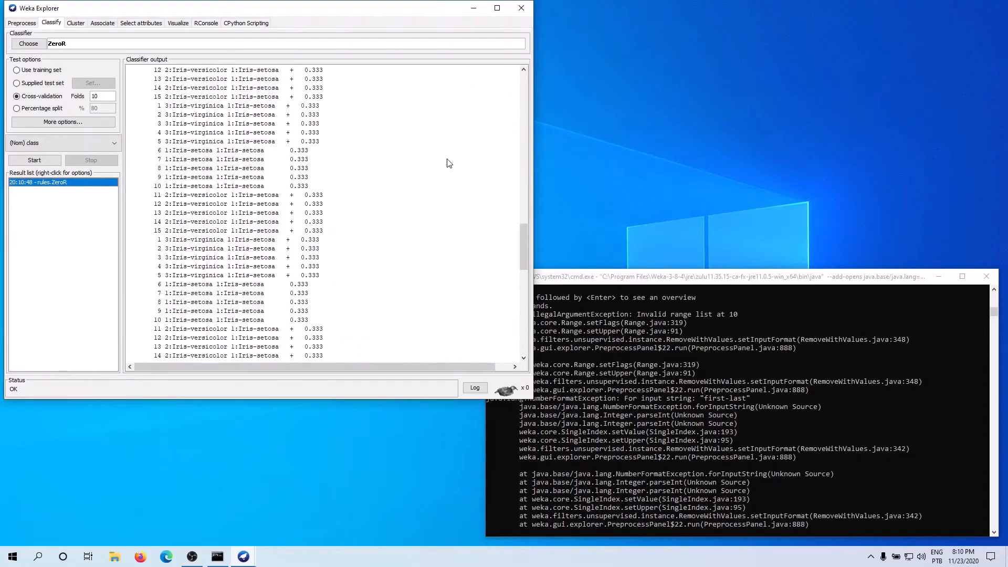
left_click(497, 8)
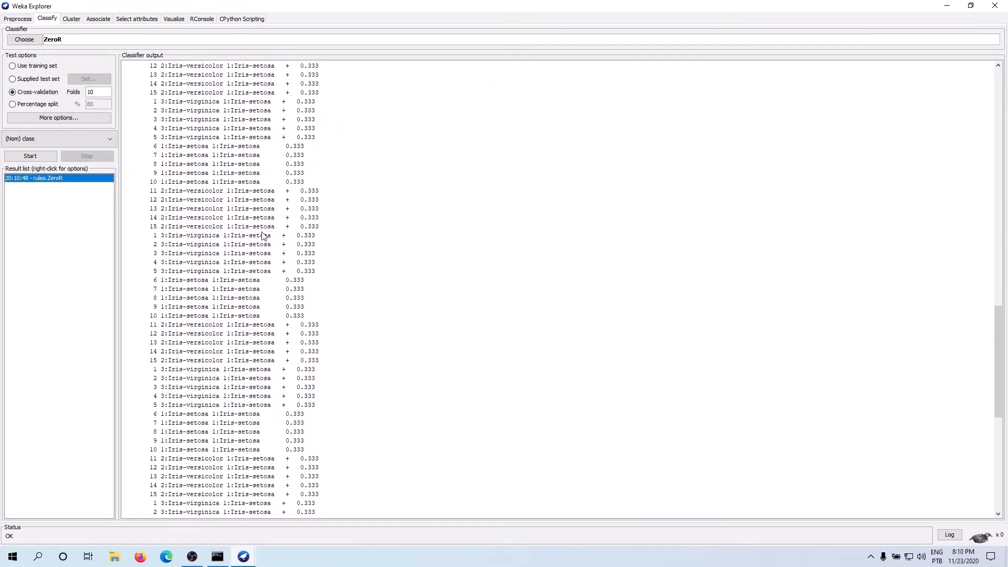
scroll(263, 237, "up", 20)
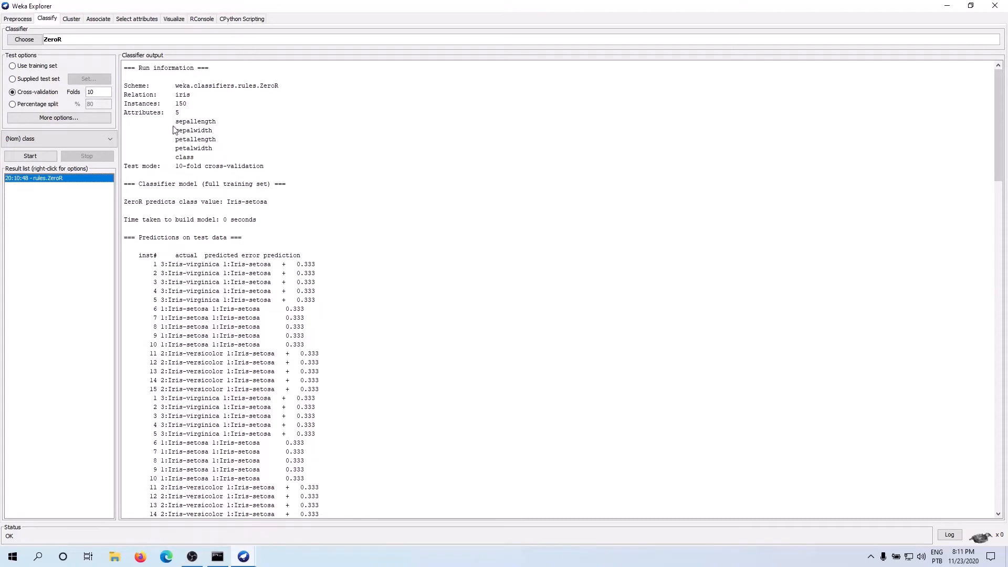
left_click_drag(190, 86, 260, 86)
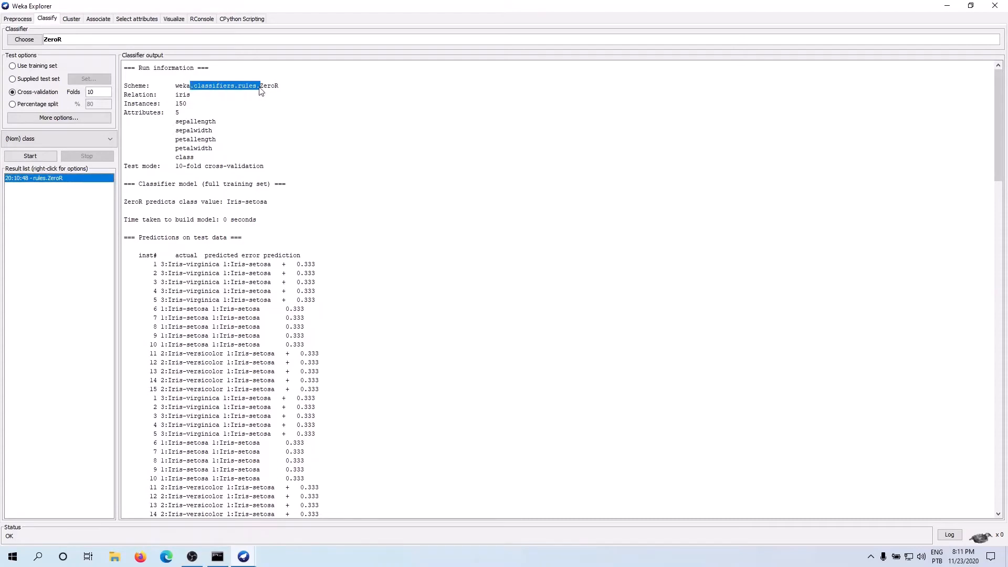
left_click(185, 99)
left_click_drag(180, 103, 201, 168)
left_click(185, 130)
left_click(185, 166)
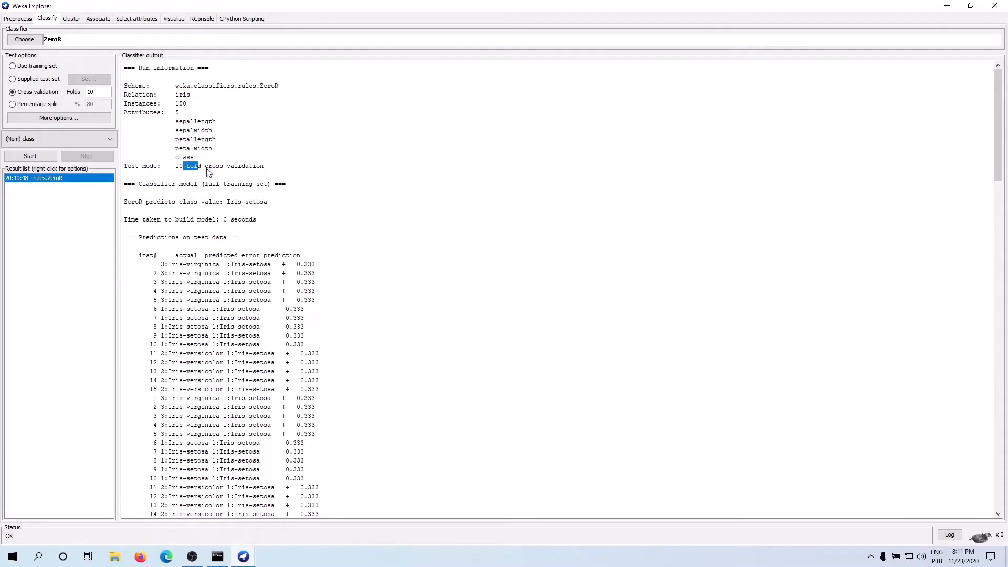
Step: Examine the model build time, the cross-validation accuracy summary and the confusion matrix in the ZeroR output
scroll(210, 187, "down", 1)
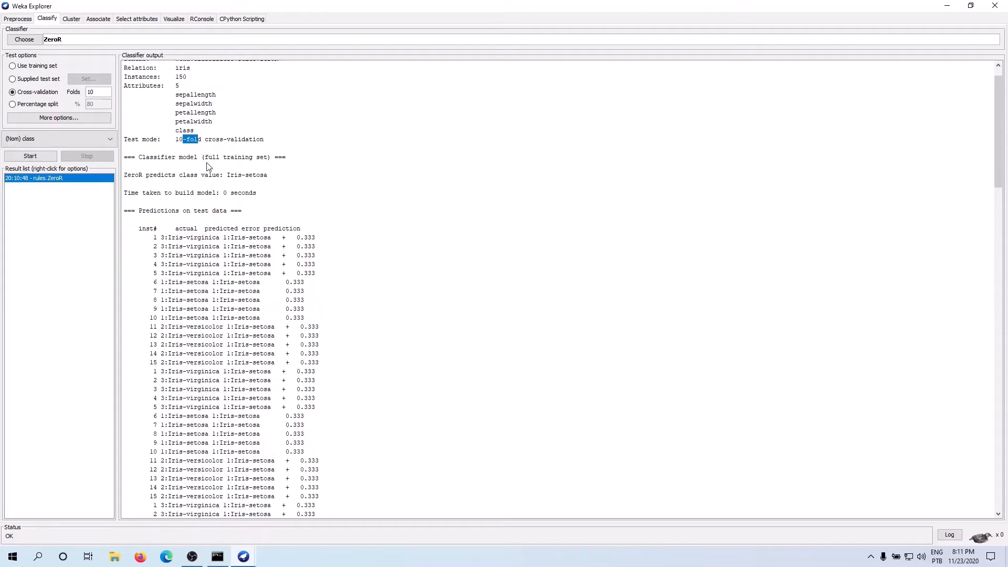
scroll(208, 166, "down", 1)
left_click_drag(249, 167, 224, 167)
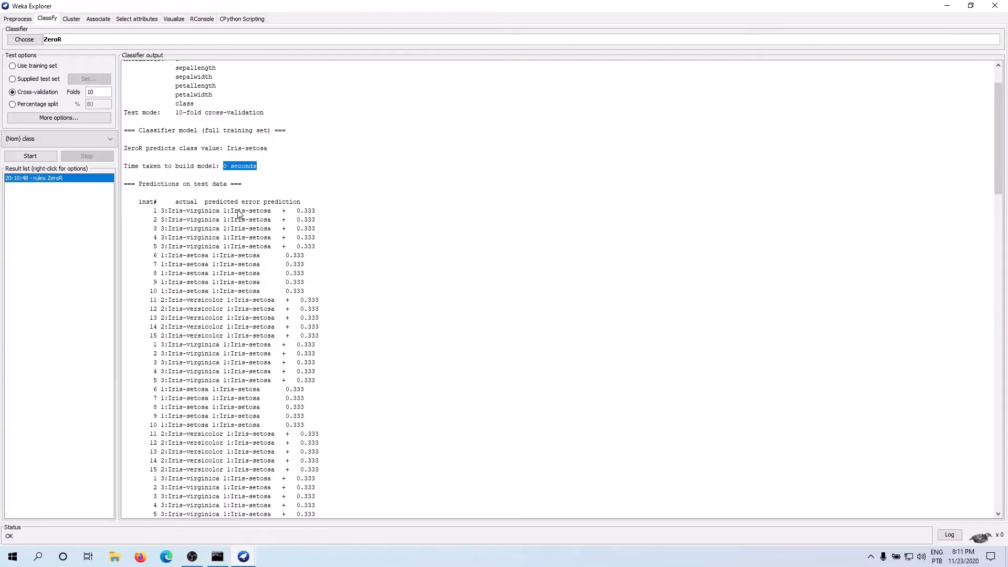
scroll(237, 212, "down", 20)
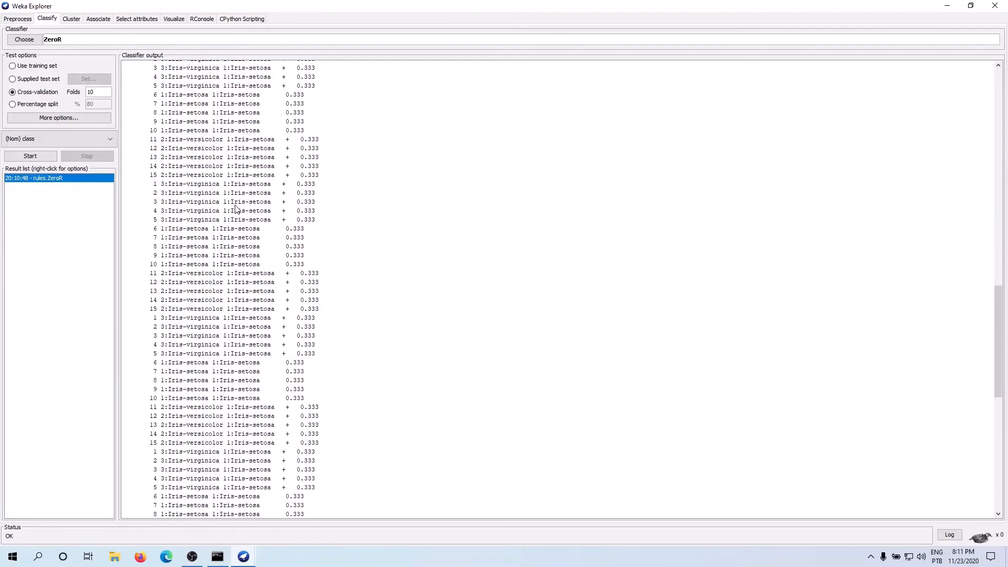
scroll(235, 209, "down", 15)
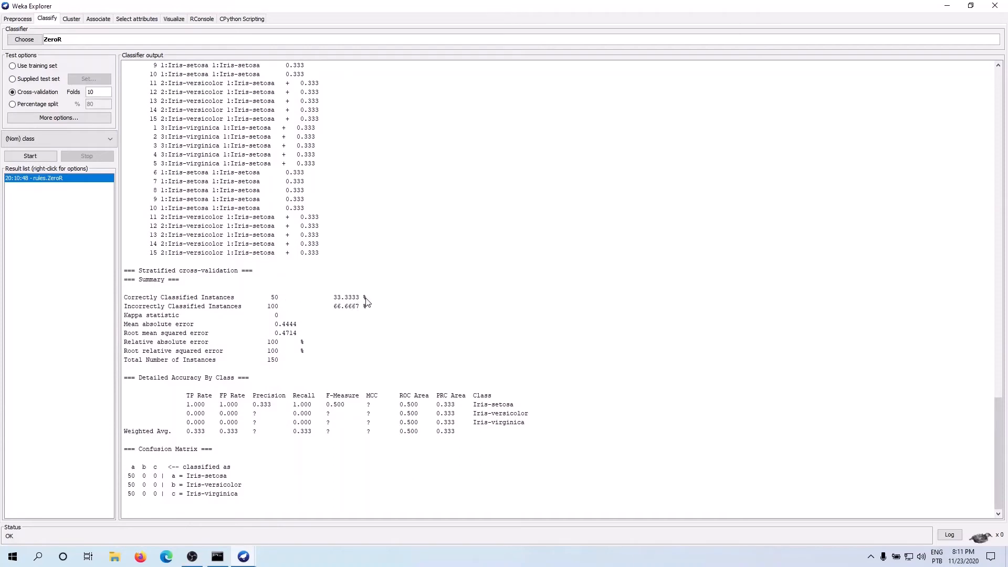
left_click_drag(365, 298, 336, 299)
left_click_drag(128, 476, 127, 494)
double_click(156, 494)
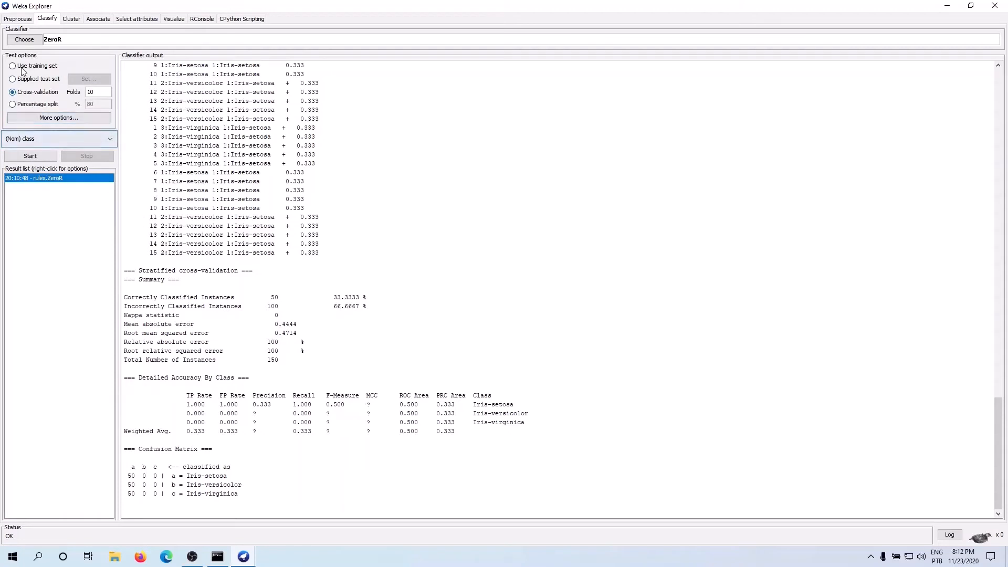
Step: Choose the SMO classifier from the functions group and review its parameters without changing them
left_click(27, 40)
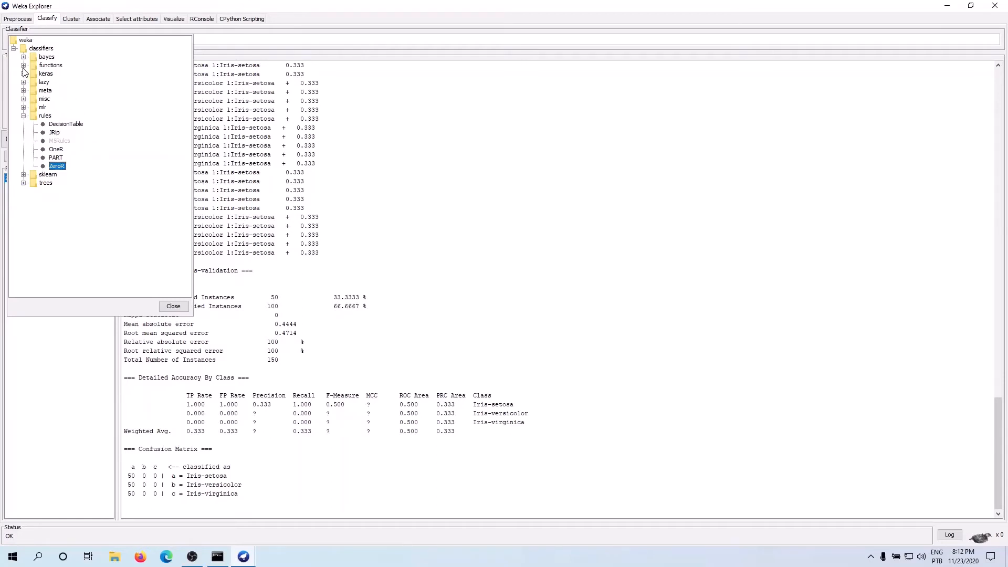
left_click(24, 115)
key("Escape")
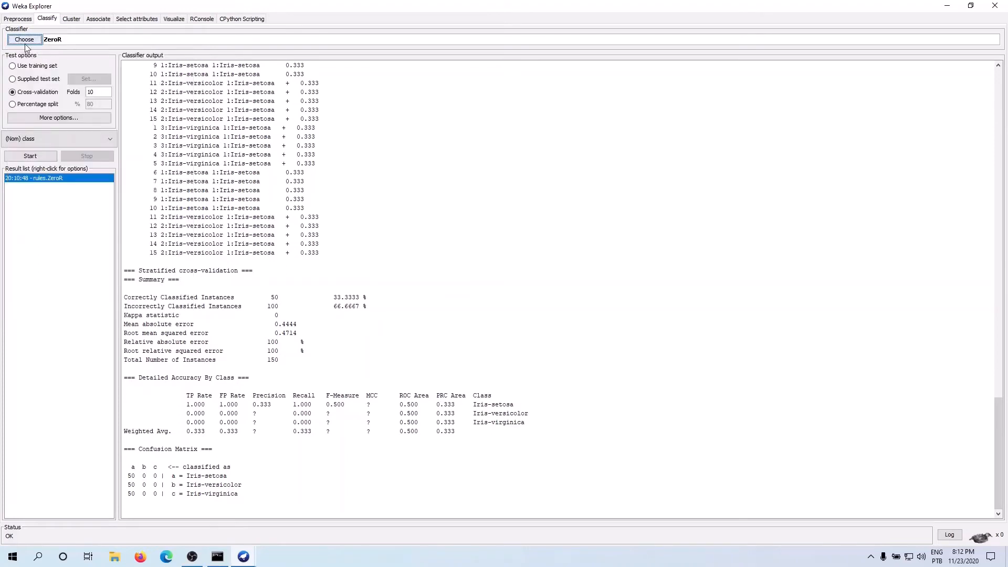
left_click(25, 43)
left_click(23, 56)
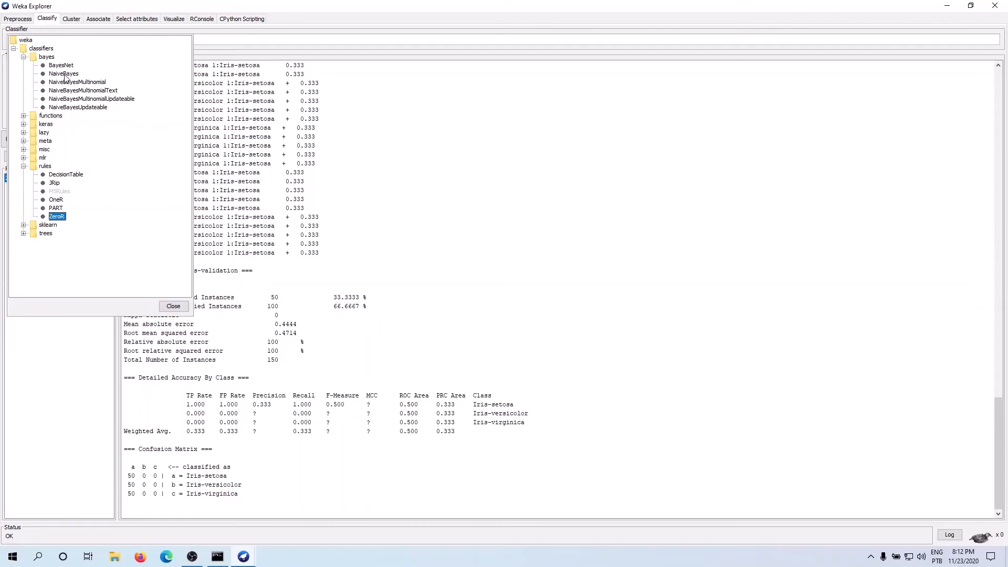
left_click(23, 116)
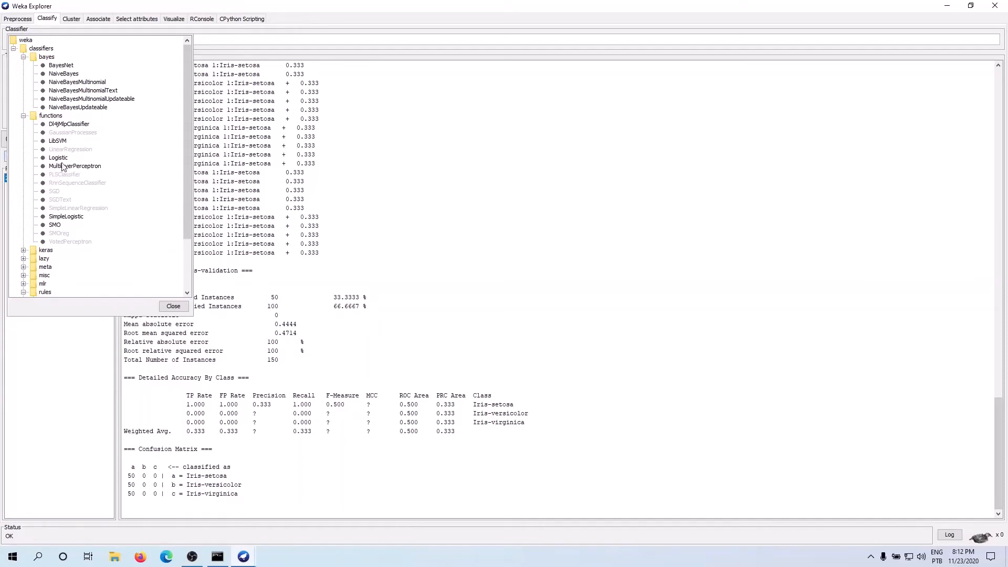
left_click(55, 225)
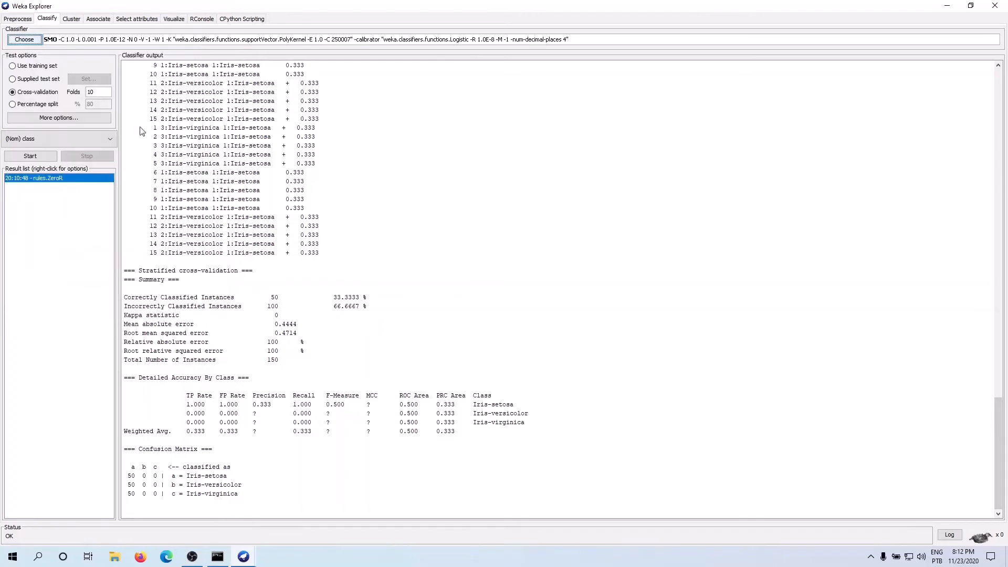
left_click(158, 40)
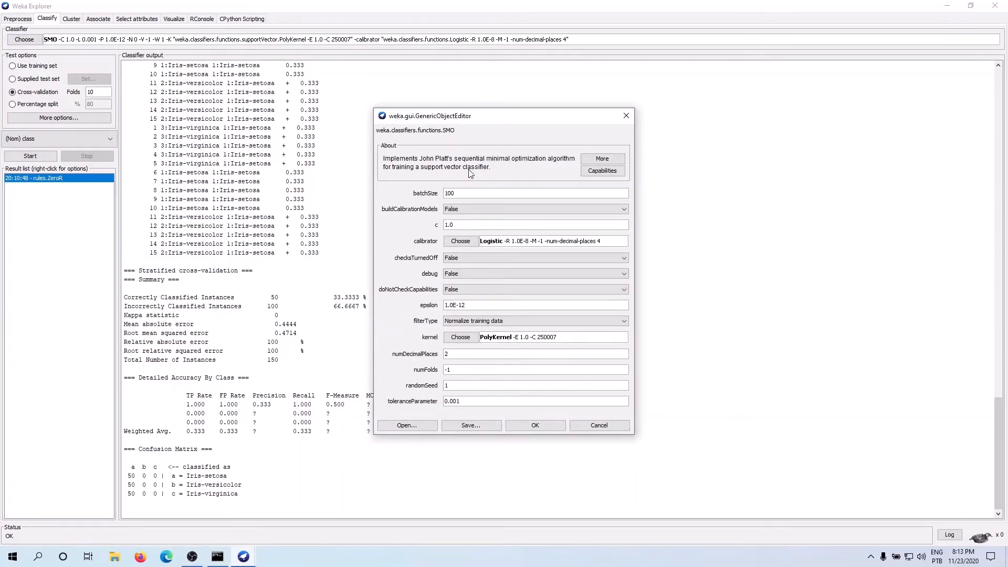
left_click(626, 116)
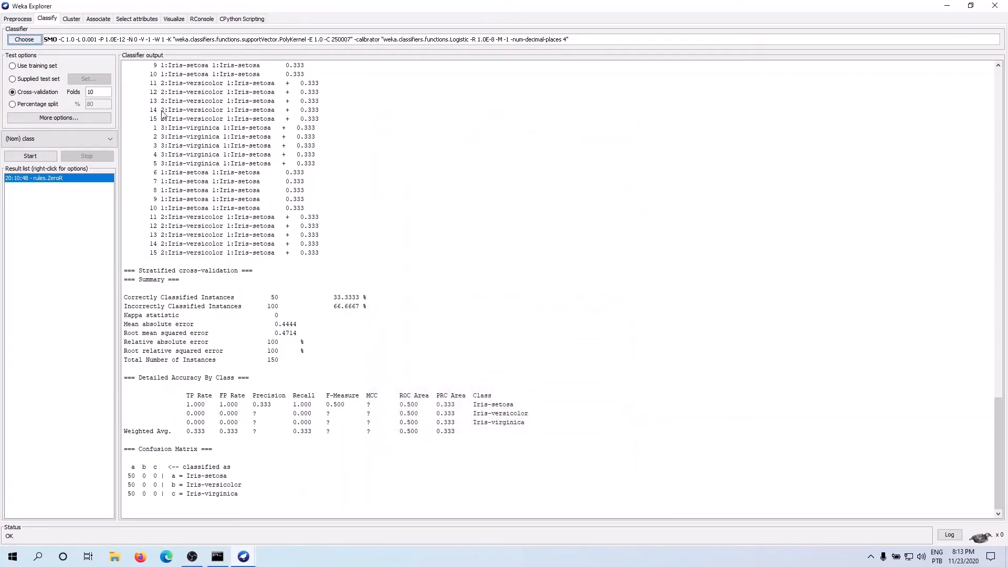
Step: Examine the classifiers offered in the functions, lazy, meta and misc groups without selecting one
left_click(27, 41)
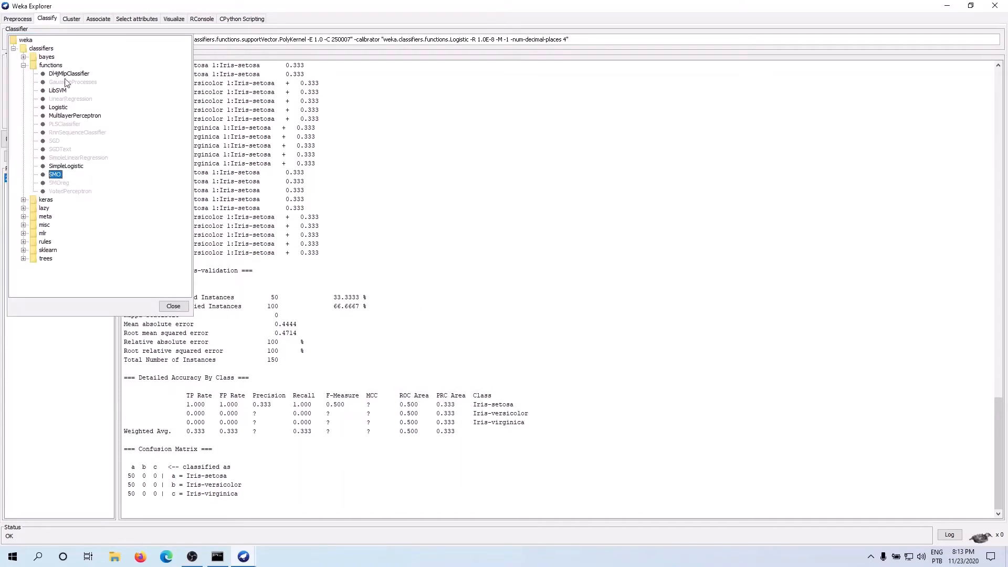
left_click(62, 344)
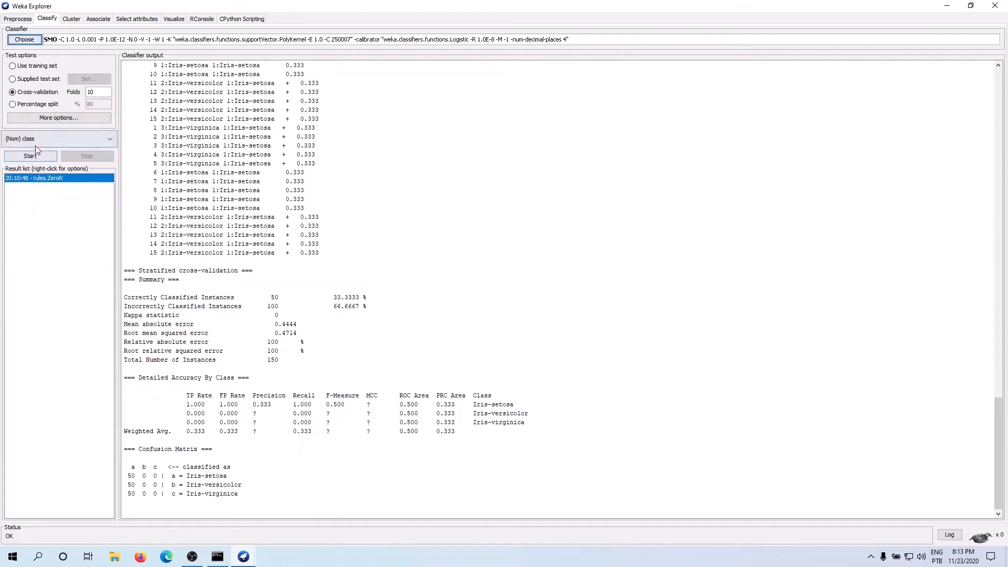
left_click(24, 40)
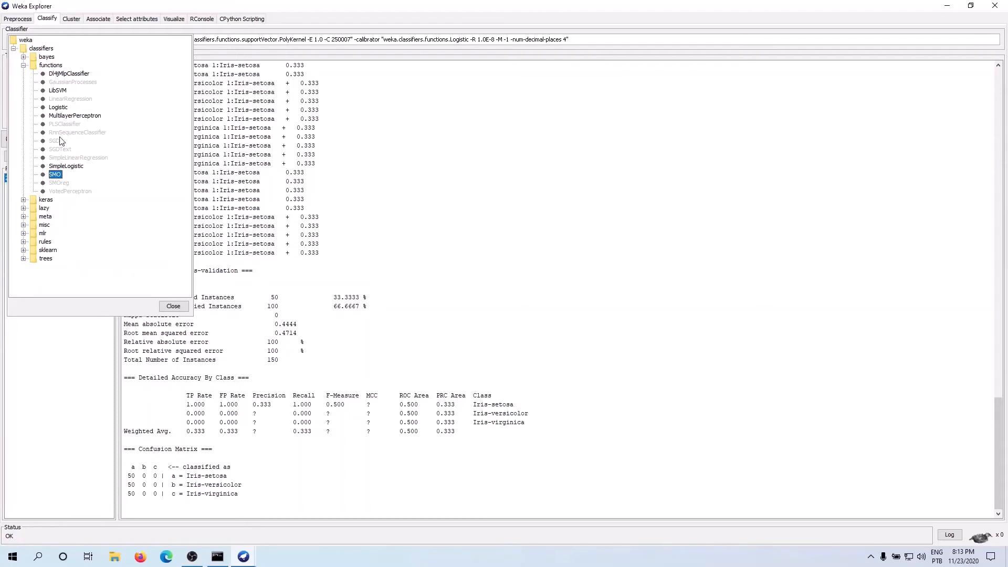
mouse_move(61, 141)
left_click(24, 208)
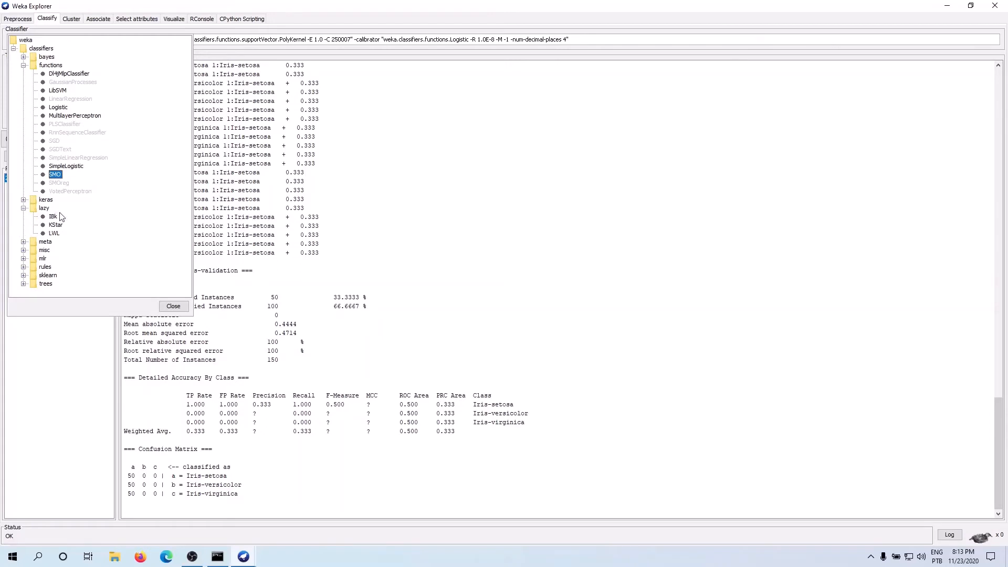
left_click(24, 66)
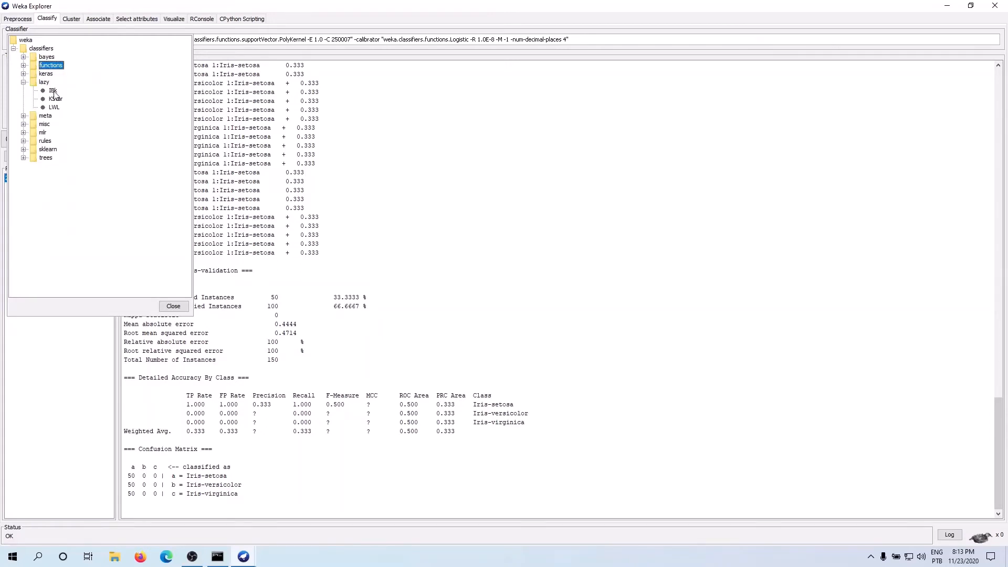
mouse_move(54, 93)
left_click(23, 116)
scroll(62, 164, "down", 1)
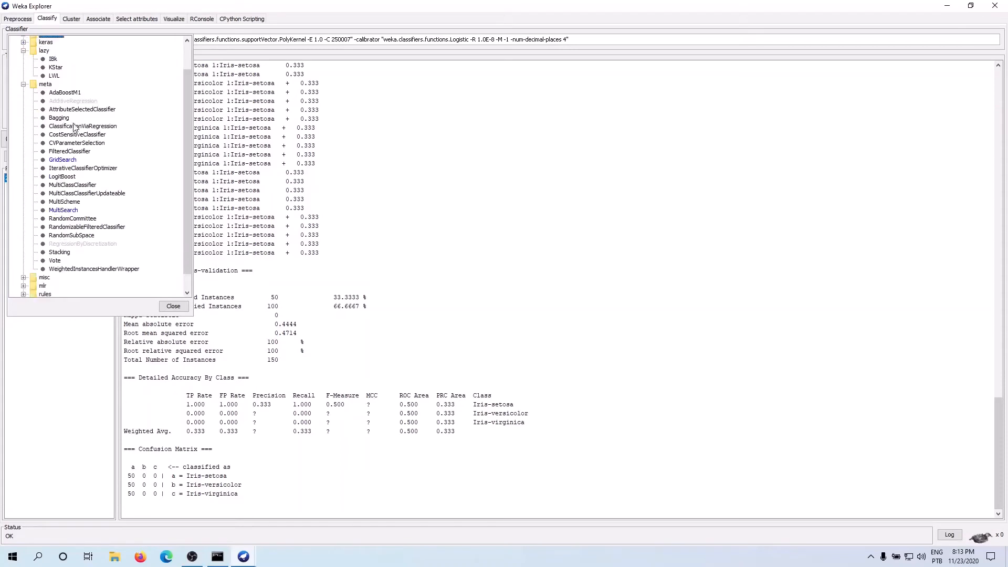
scroll(45, 92, "up", 1)
scroll(58, 78, "down", 1)
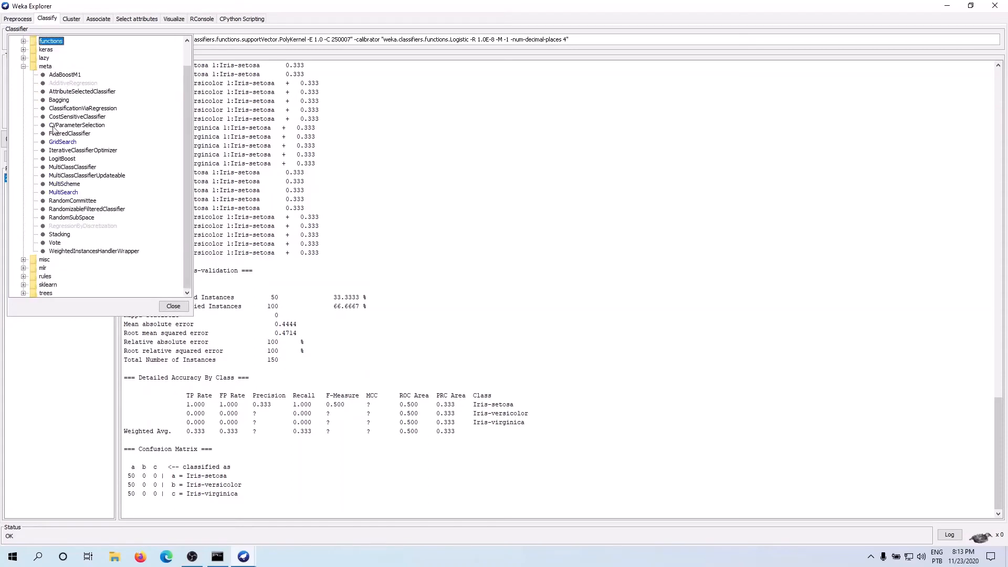
left_click(23, 260)
scroll(23, 262, "down", 1)
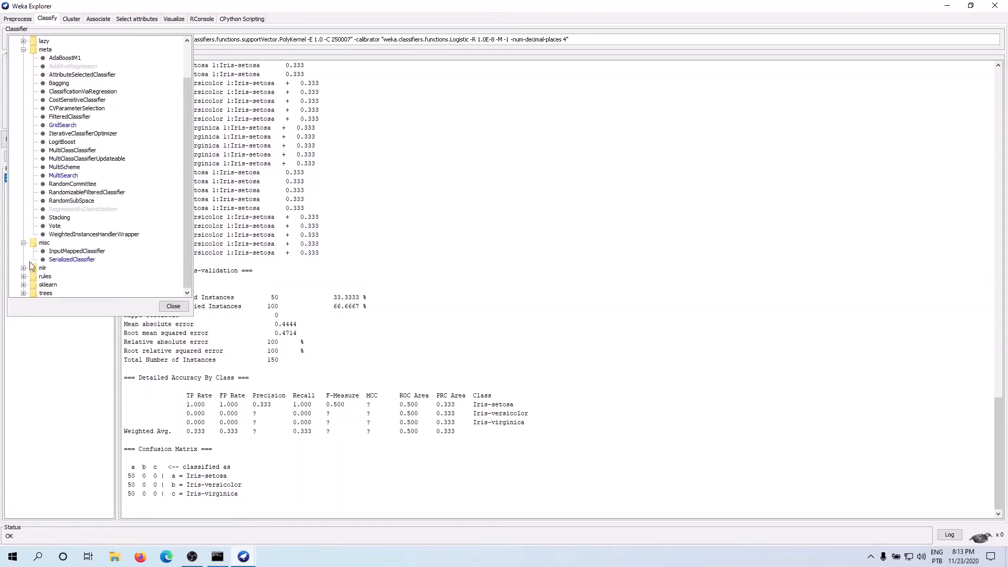
left_click(24, 243)
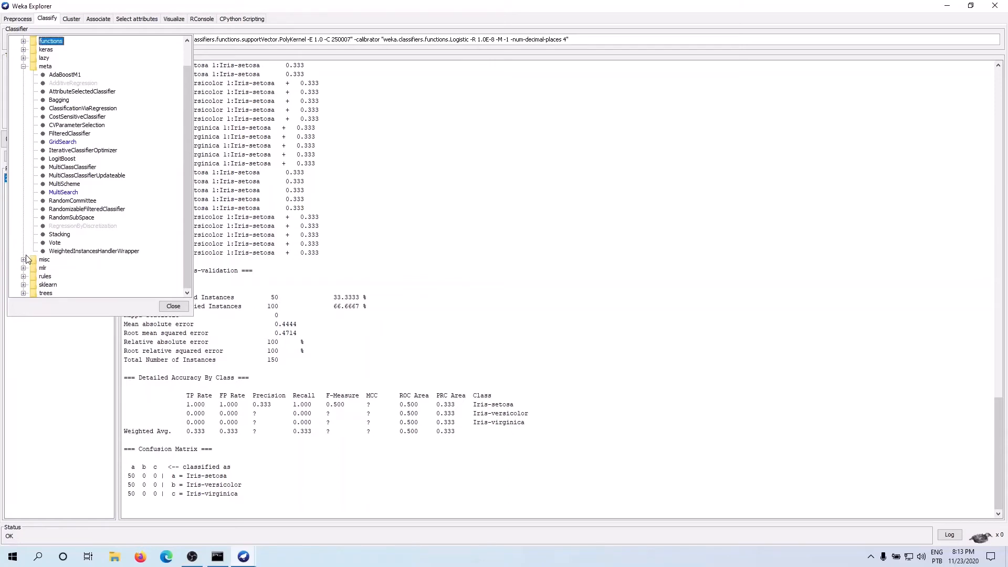
Step: Choose MLRClassifier from the mlr group and open its parameter settings
left_click(23, 268)
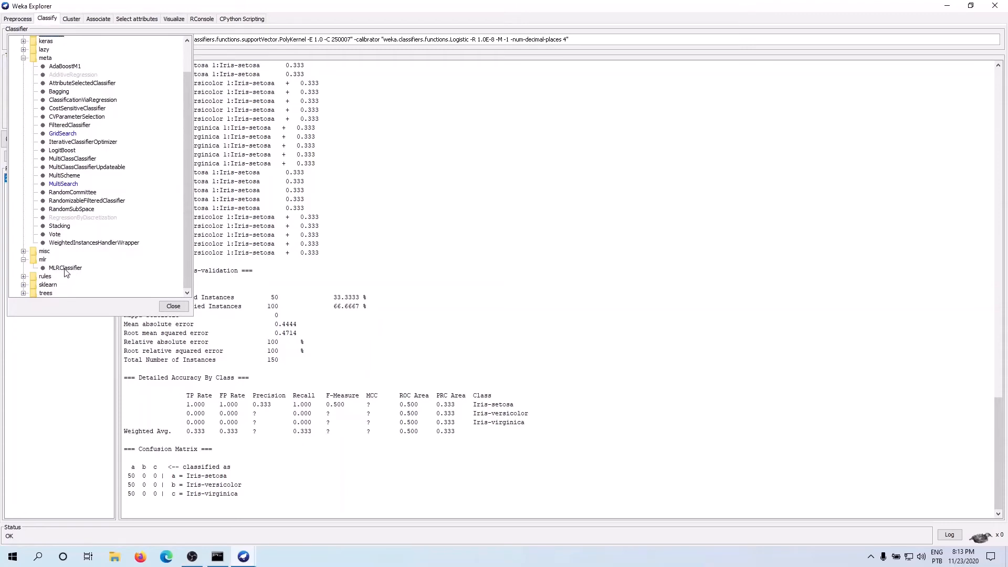
left_click(66, 270)
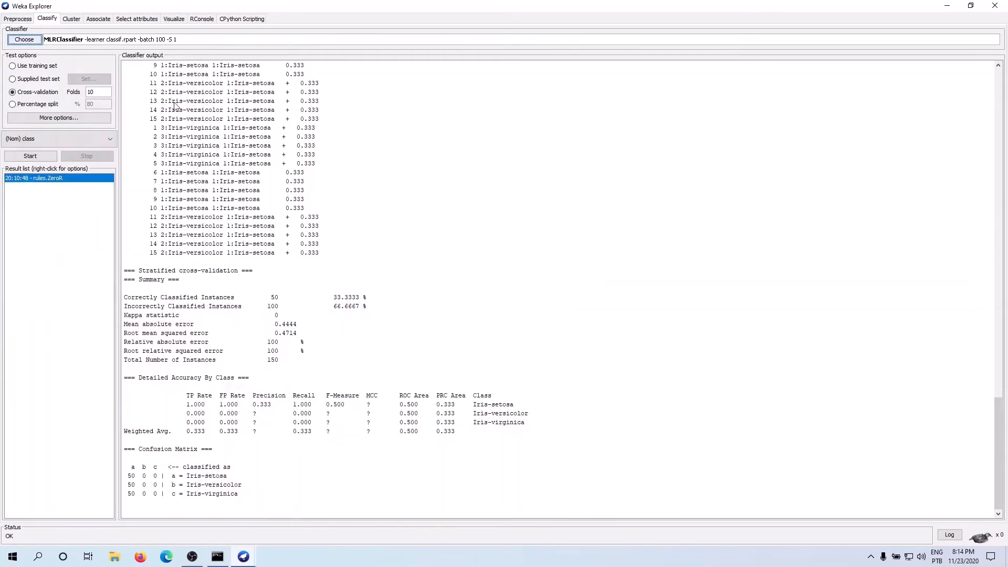
left_click(157, 39)
Step: Examine the classification and regression learners available for MLRClassifier's RLearner, and close the settings without changing them
left_click(479, 234)
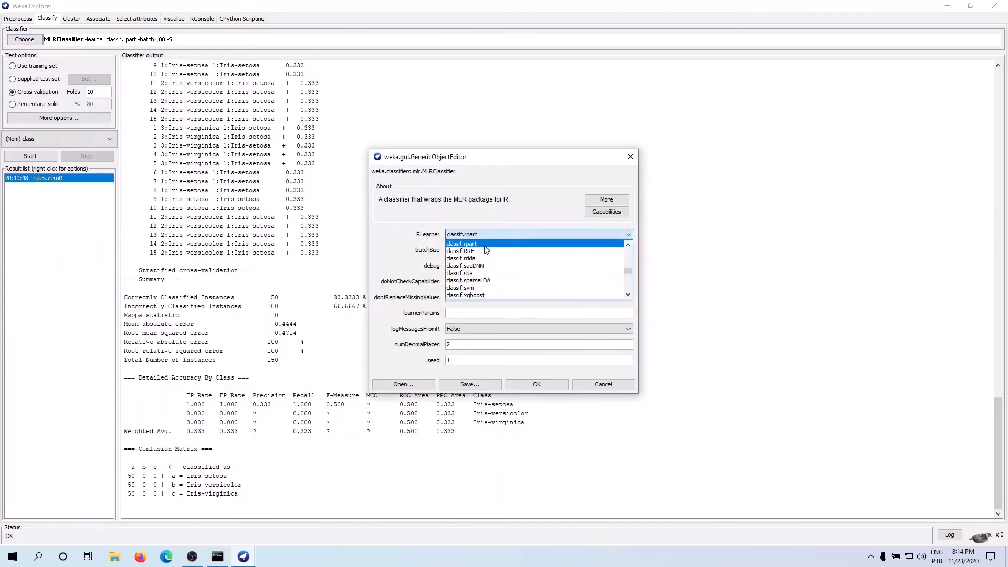
scroll(484, 294, "down", 1)
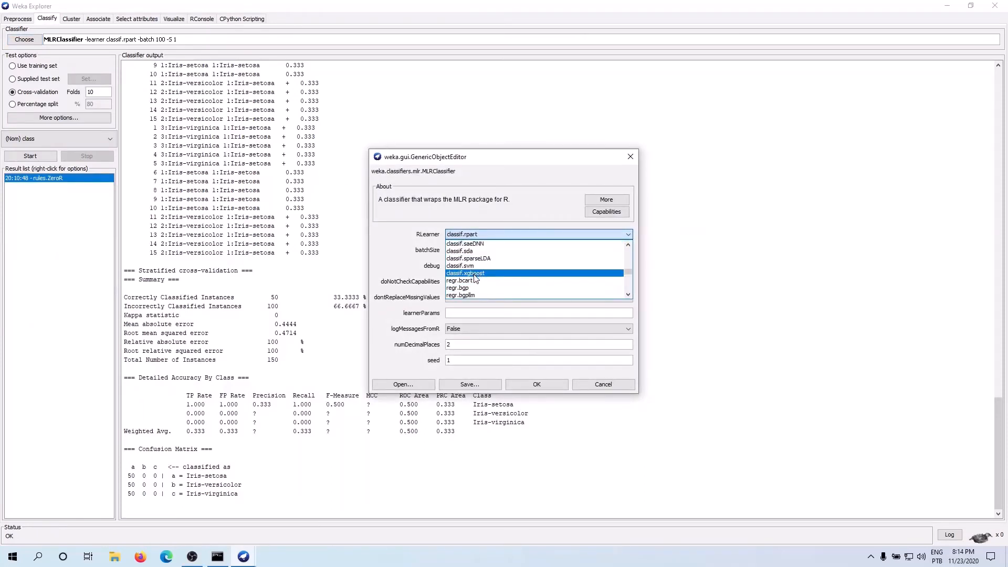
scroll(476, 278, "down", 4)
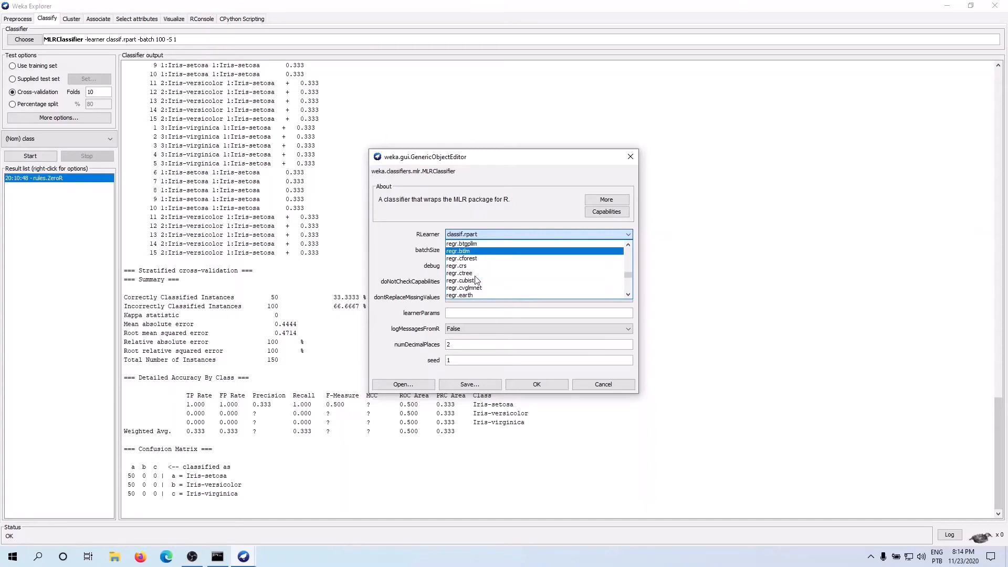
scroll(477, 278, "down", 2)
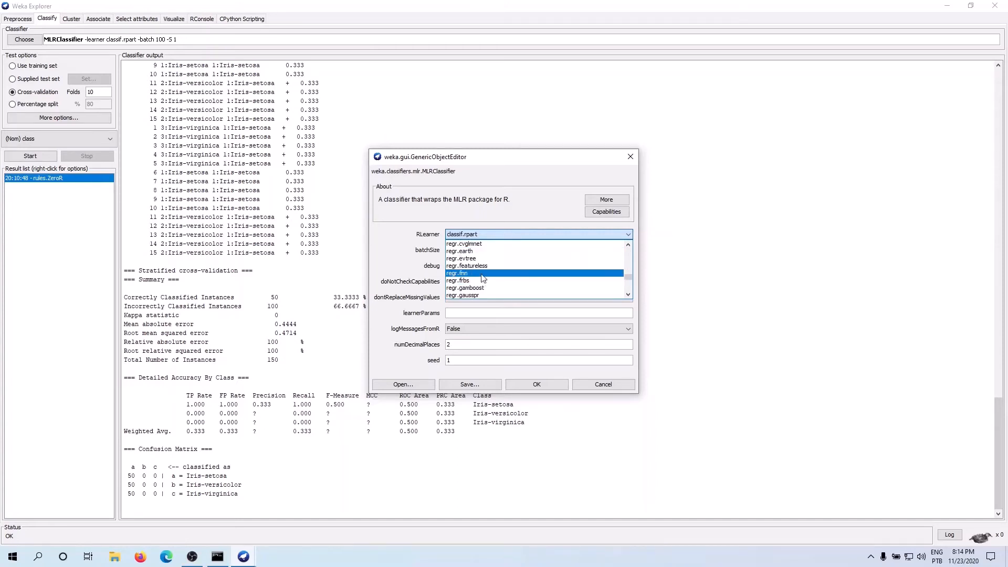
scroll(479, 268, "down", 1)
scroll(483, 274, "down", 2)
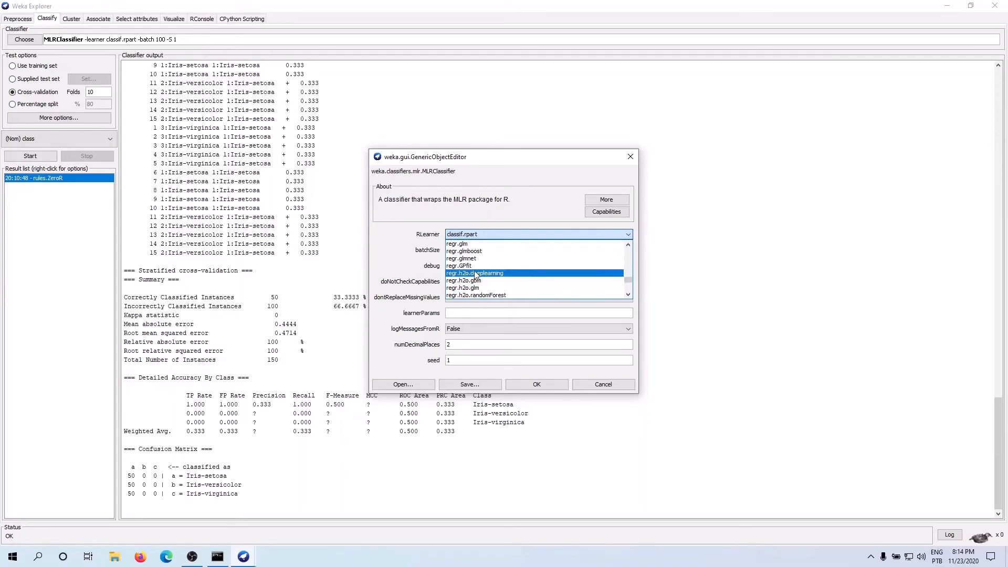
scroll(470, 263, "up", 4)
scroll(467, 257, "up", 4)
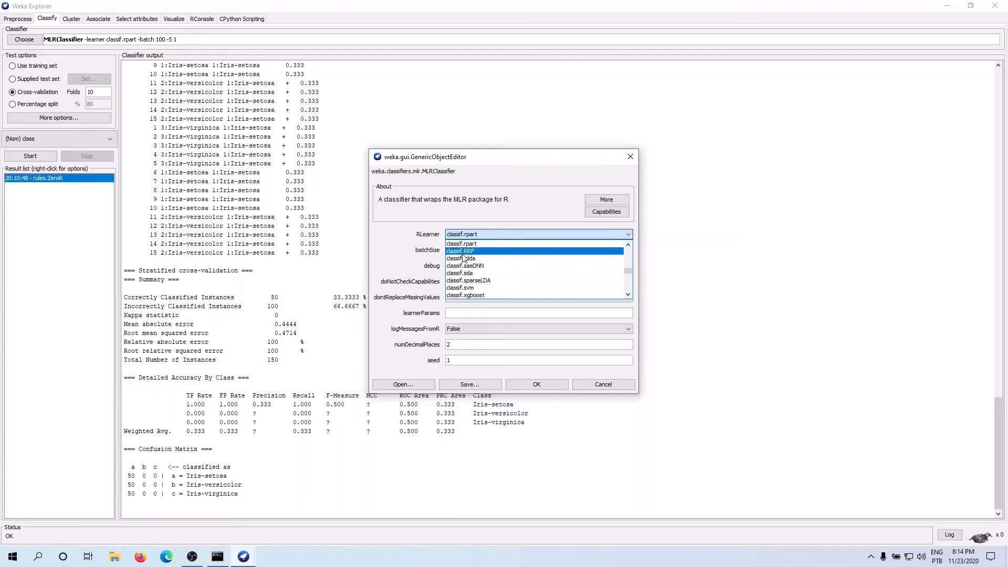
scroll(461, 260, "down", 4)
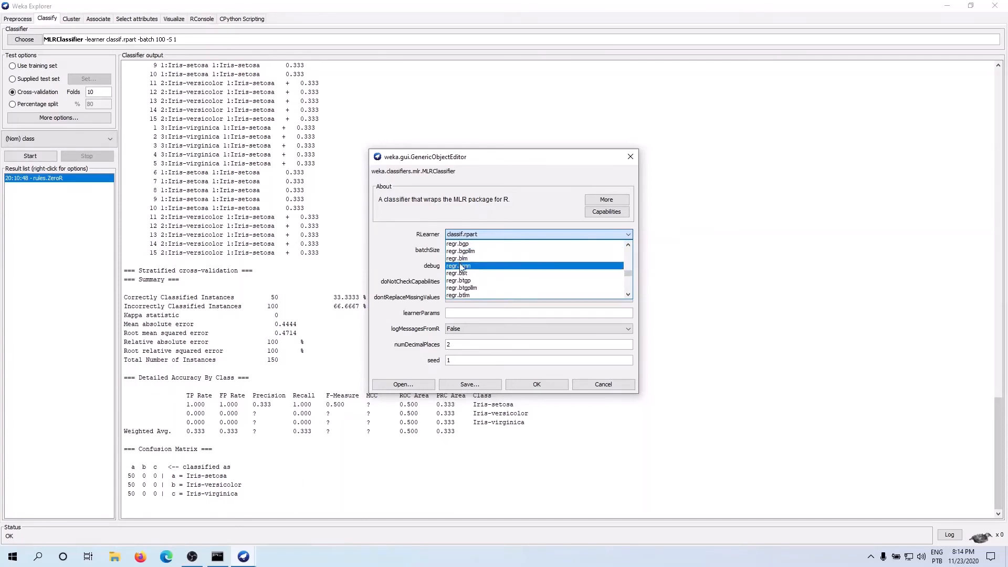
scroll(474, 281, "down", 3)
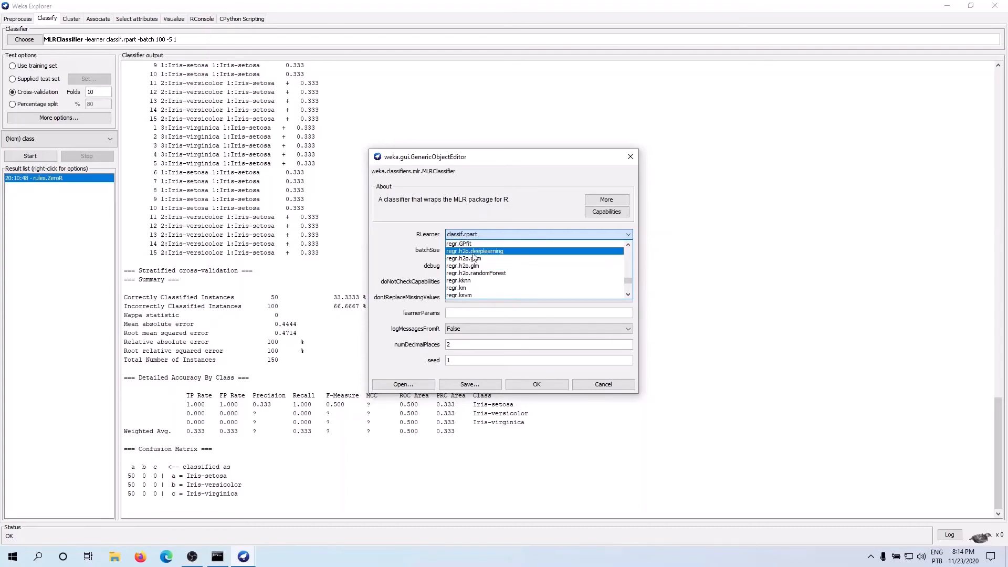
scroll(478, 276, "down", 3)
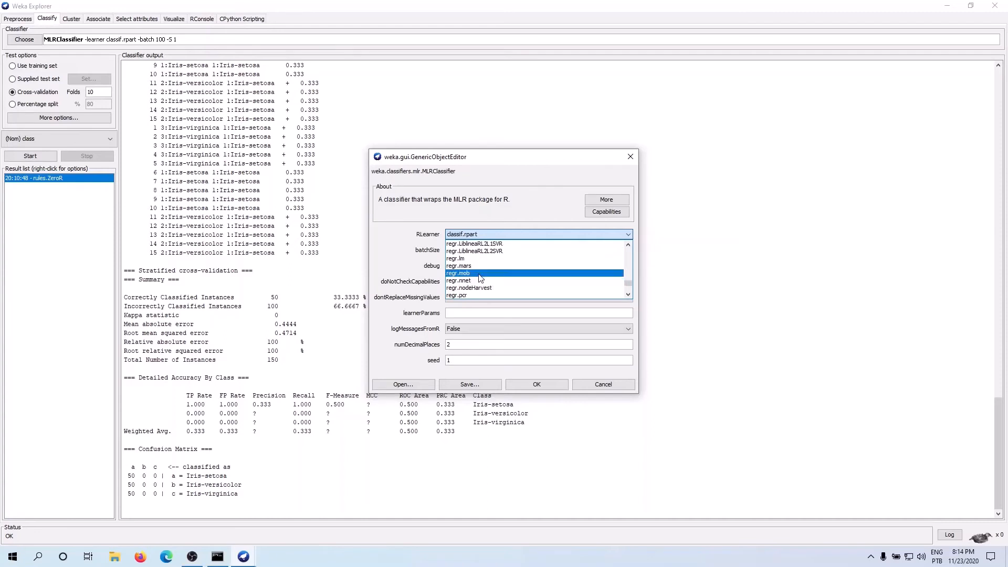
scroll(479, 278, "down", 1)
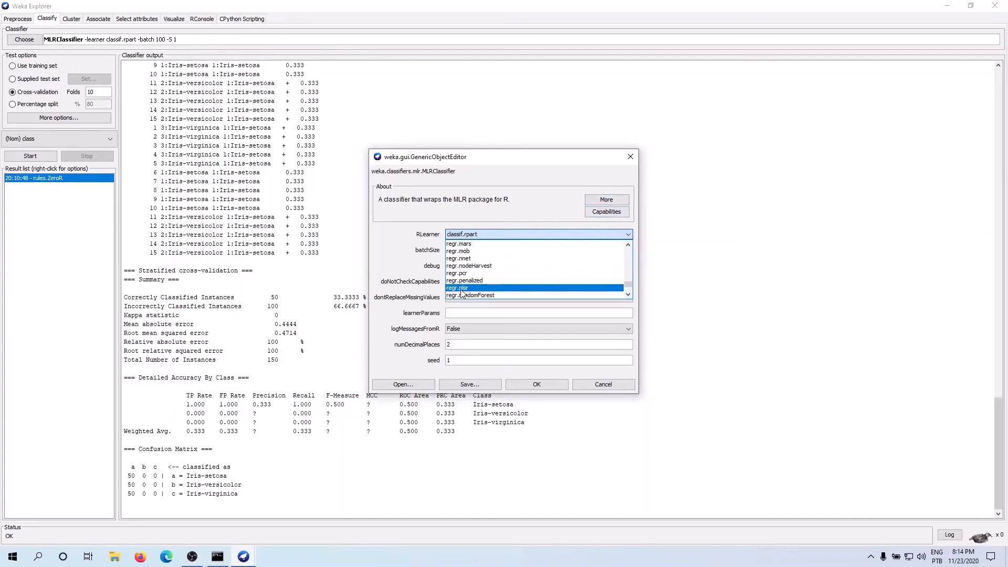
left_click(630, 157)
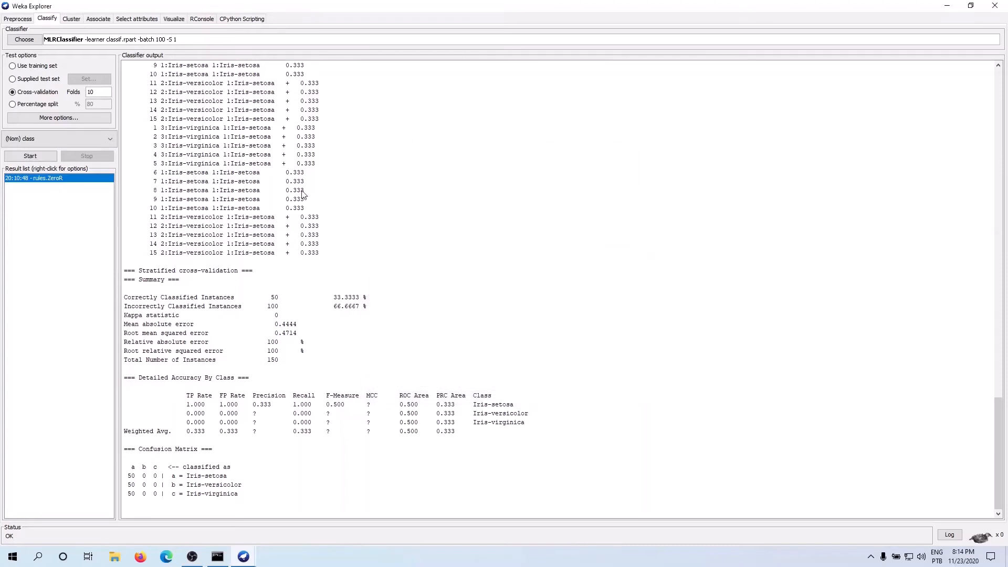
Step: Choose ScikitLearnClassifier from the sklearn group as the classifier
left_click(21, 41)
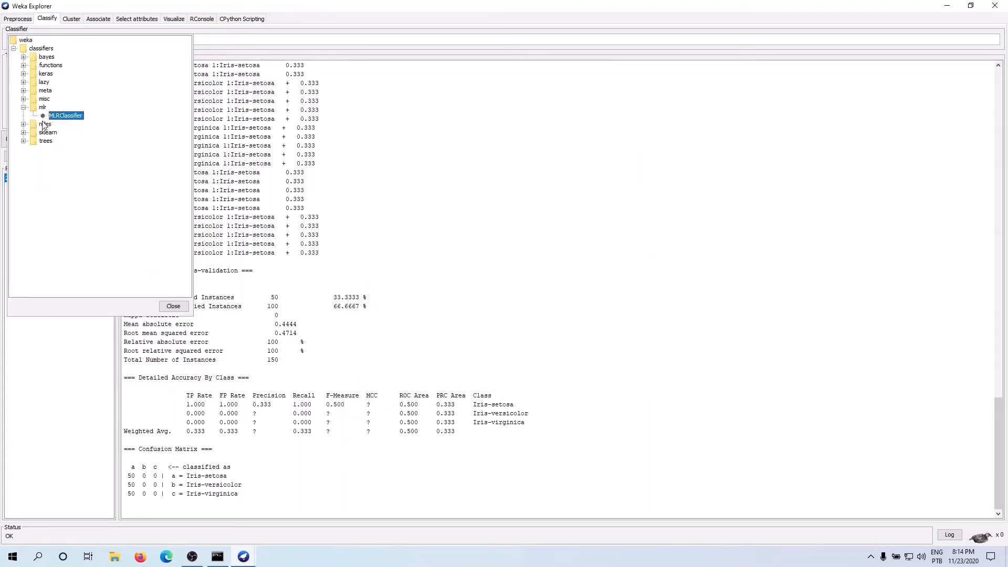
left_click(23, 133)
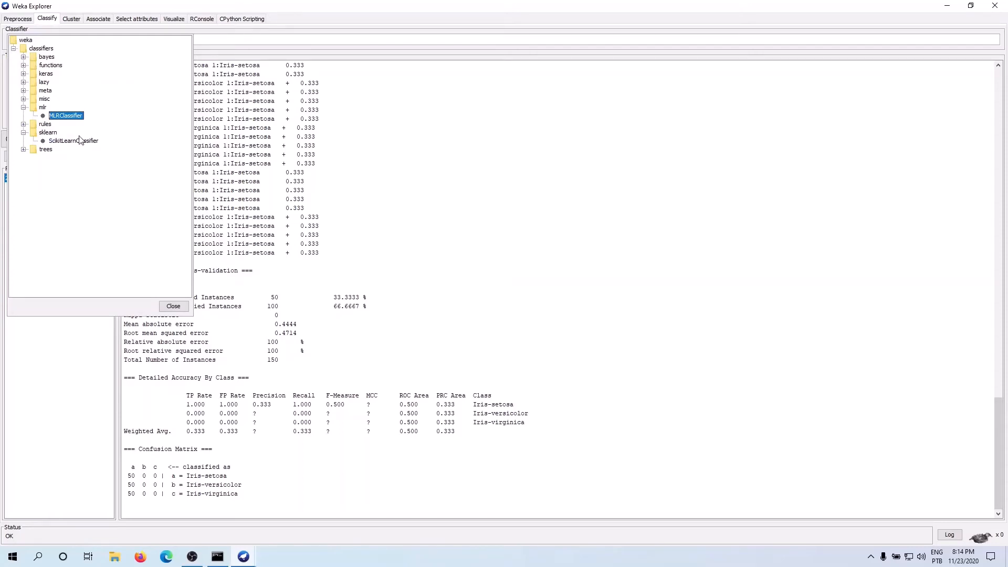
mouse_move(74, 145)
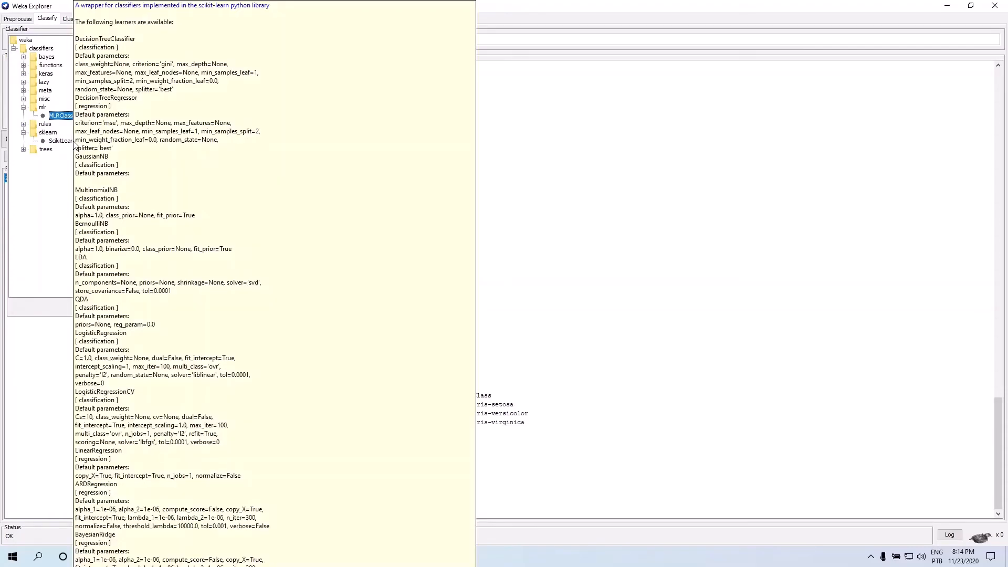
left_click(70, 141)
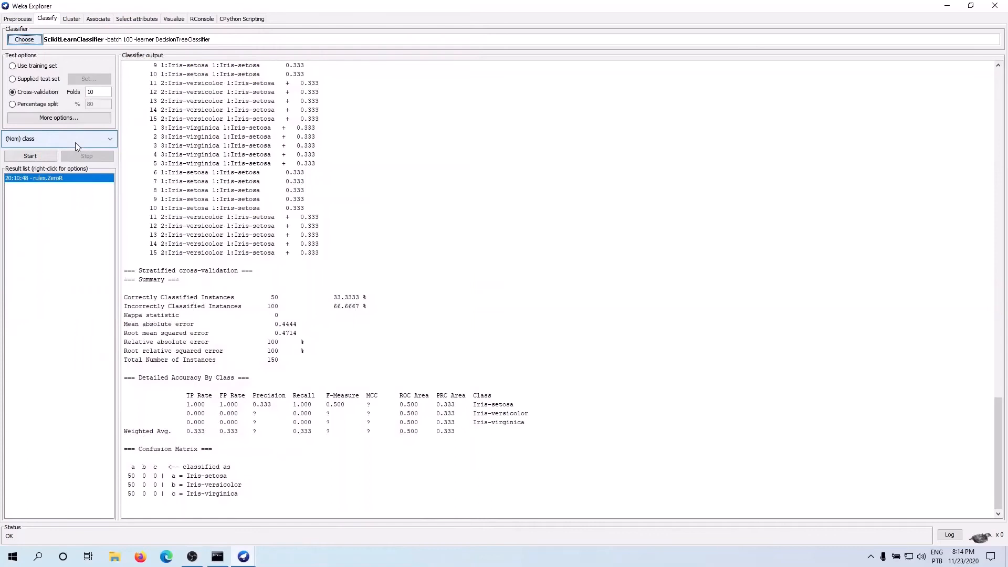
Step: Examine the learners available for ScikitLearnClassifier's Scikit-learn learner parameter, and close the settings without changing them
left_click(179, 39)
left_click(556, 234)
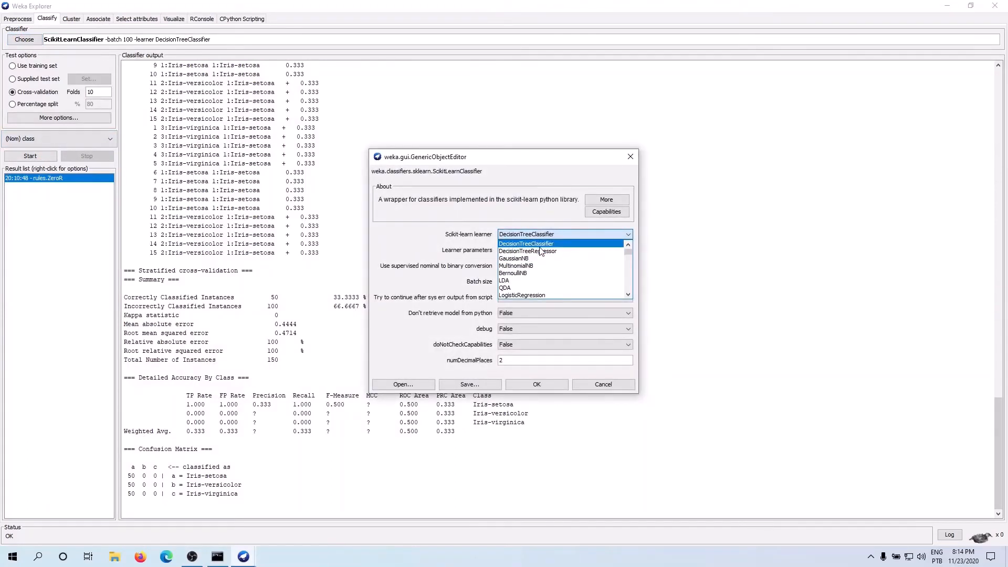
scroll(541, 253, "down", 2)
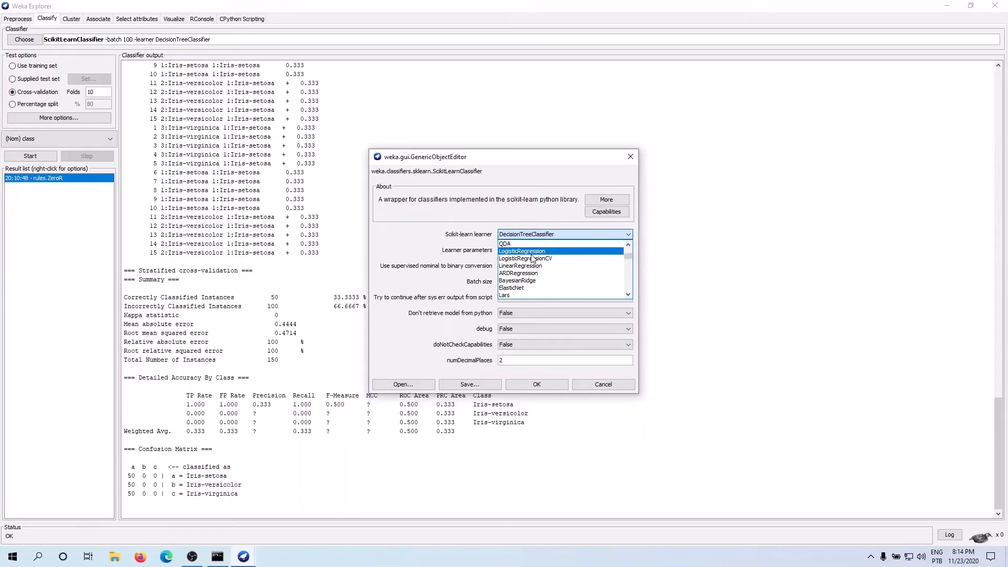
scroll(533, 258, "down", 2)
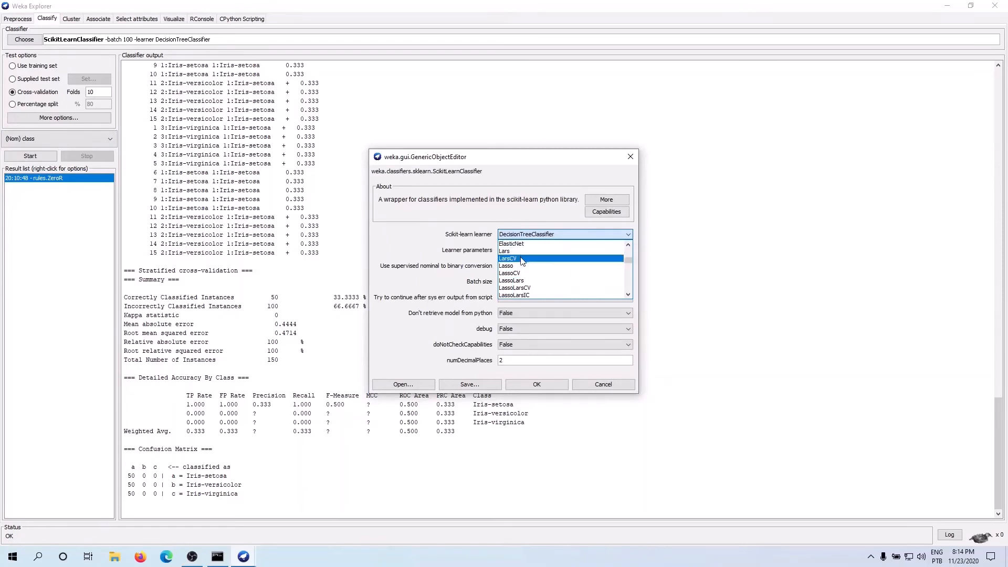
scroll(523, 261, "down", 2)
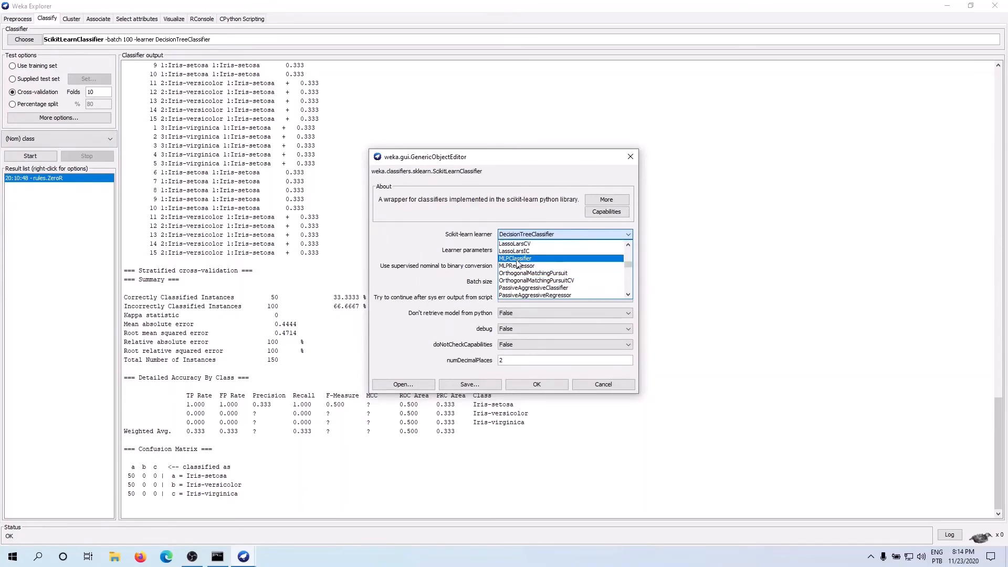
scroll(528, 271, "down", 2)
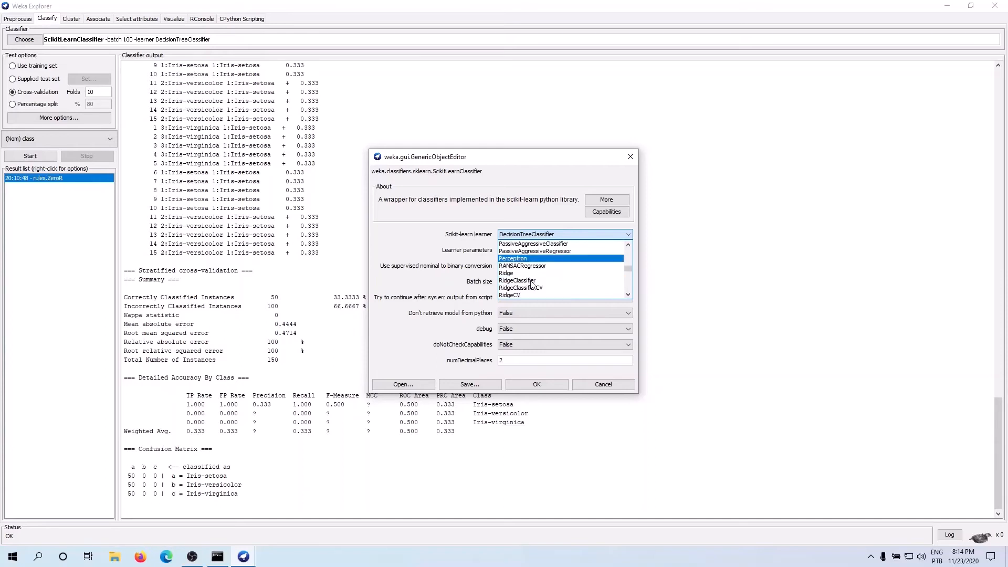
scroll(533, 284, "down", 2)
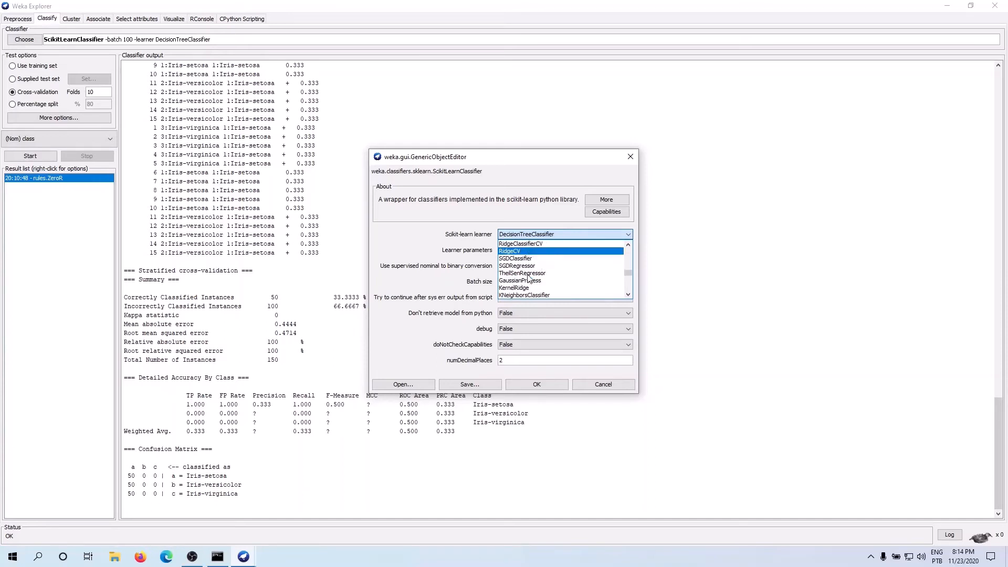
scroll(529, 279, "down", 1)
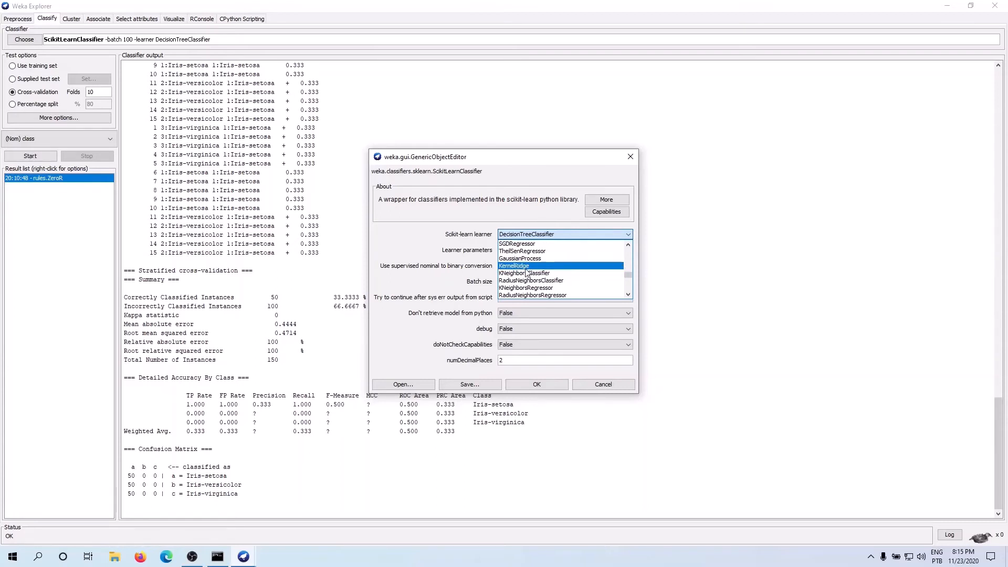
scroll(533, 280, "down", 2)
scroll(532, 278, "down", 2)
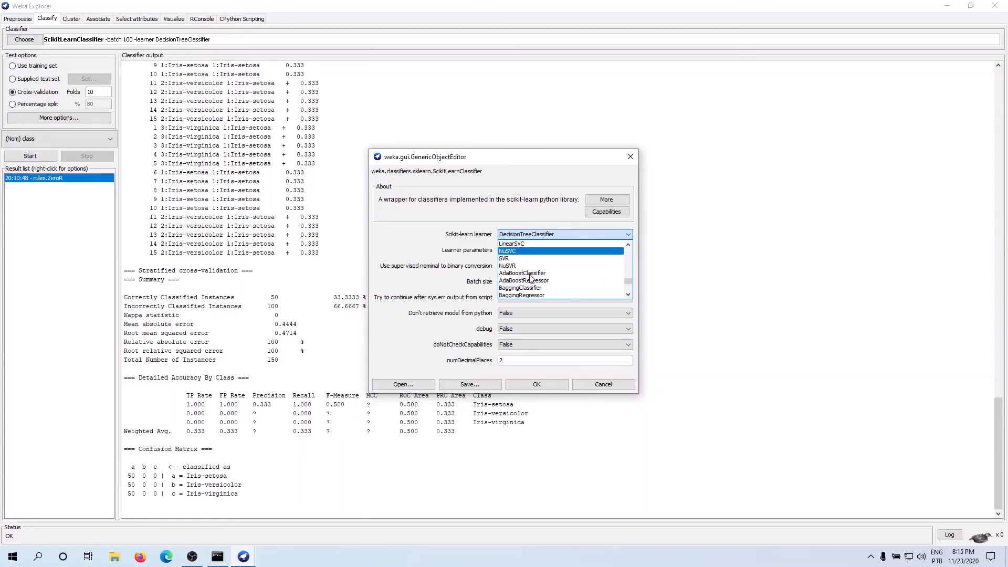
scroll(529, 266, "down", 2)
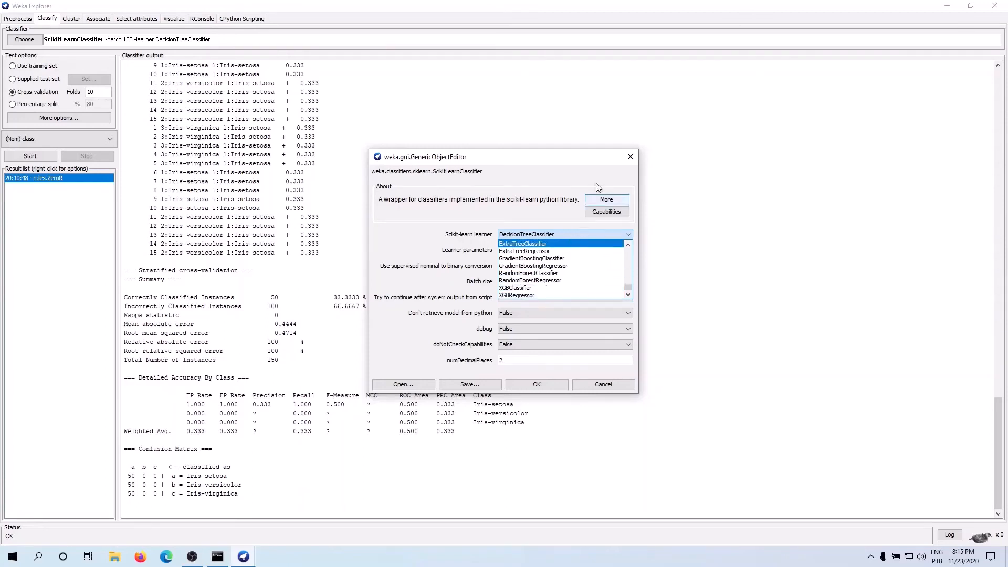
left_click(630, 157)
left_click(631, 157)
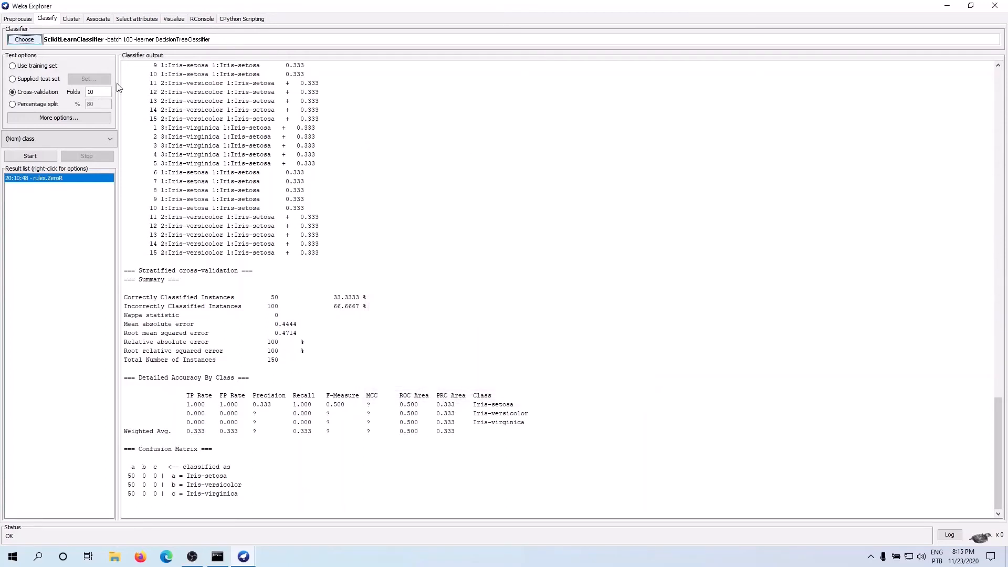
Step: Examine the classifiers offered in the trees and meta groups, reading descriptions of individual entries such as RandomForest and MultiSearch
left_click(24, 39)
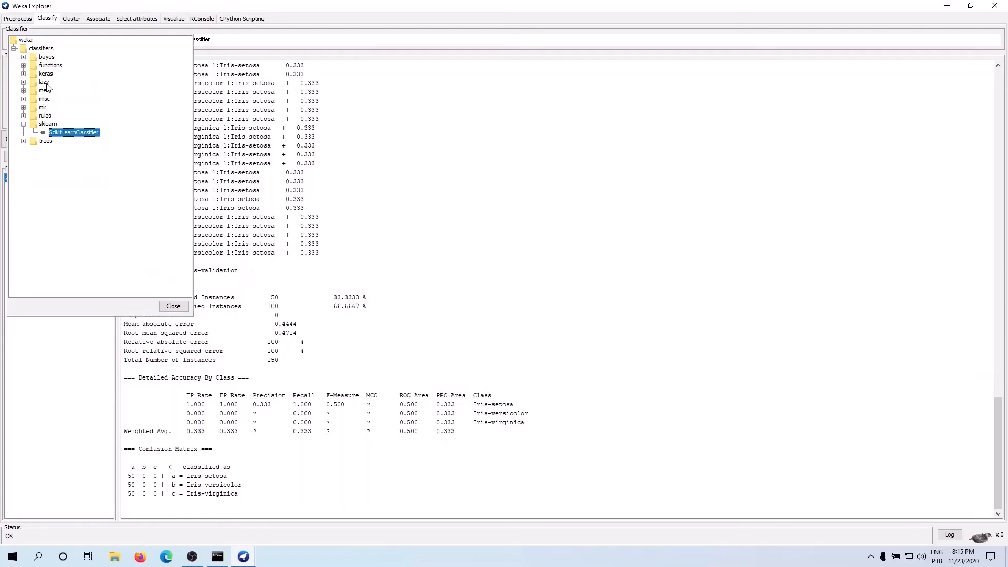
left_click(23, 124)
left_click(23, 132)
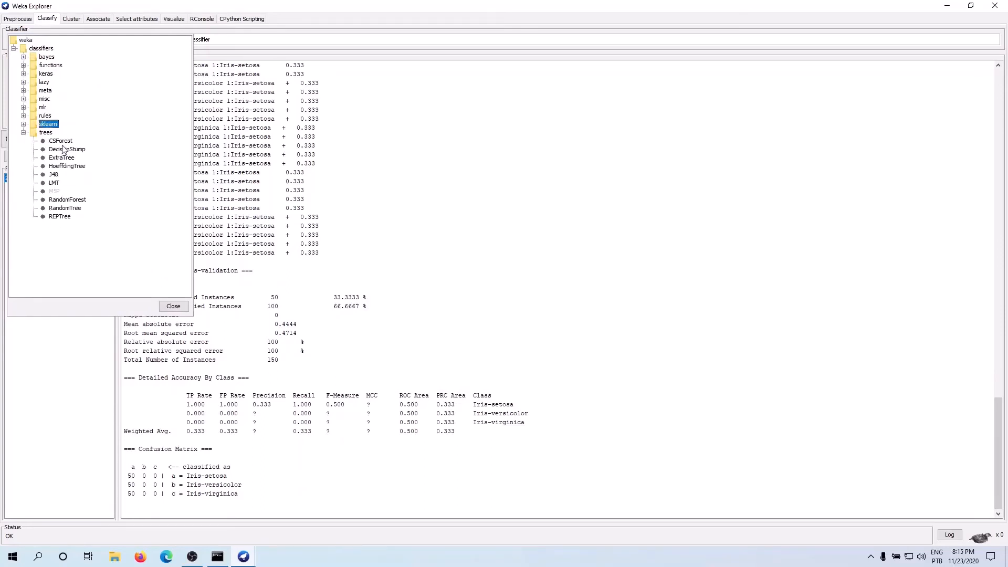
mouse_move(54, 178)
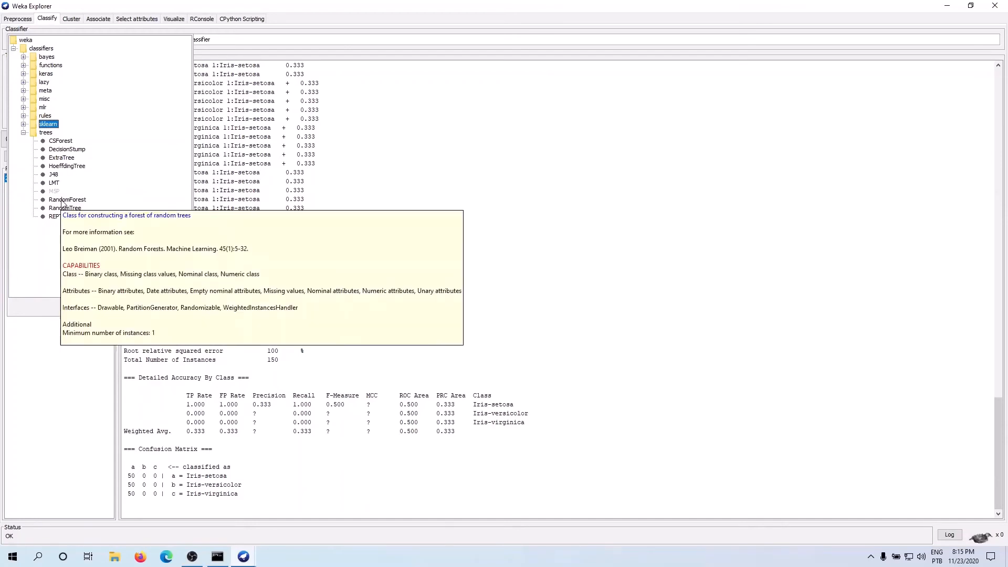
mouse_move(62, 220)
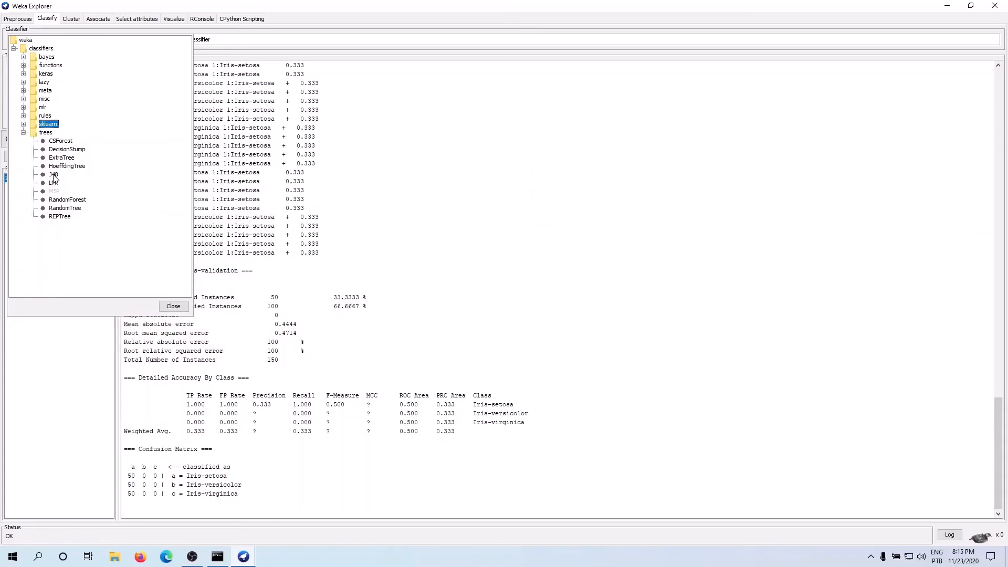
left_click(23, 91)
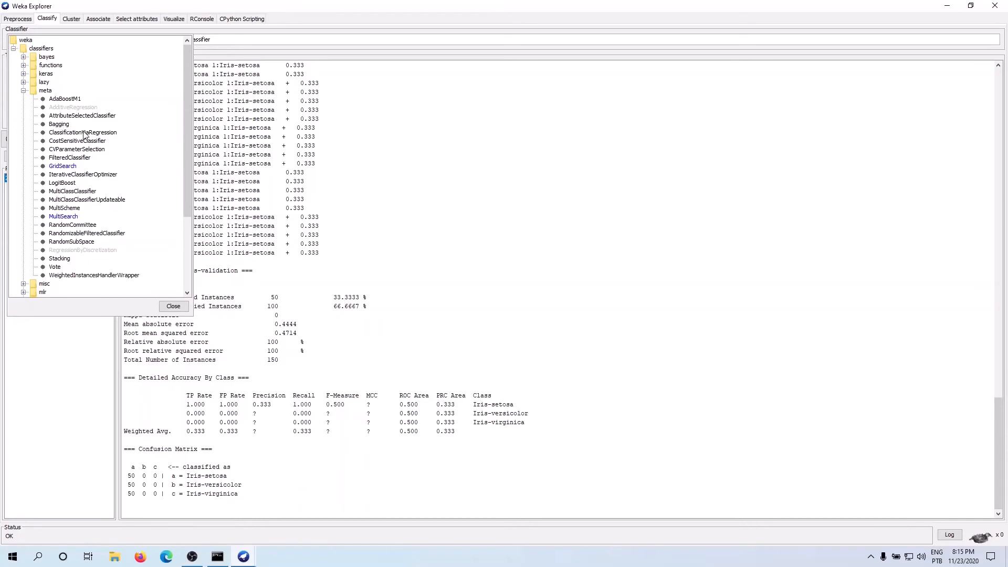
scroll(68, 137, "down", 1)
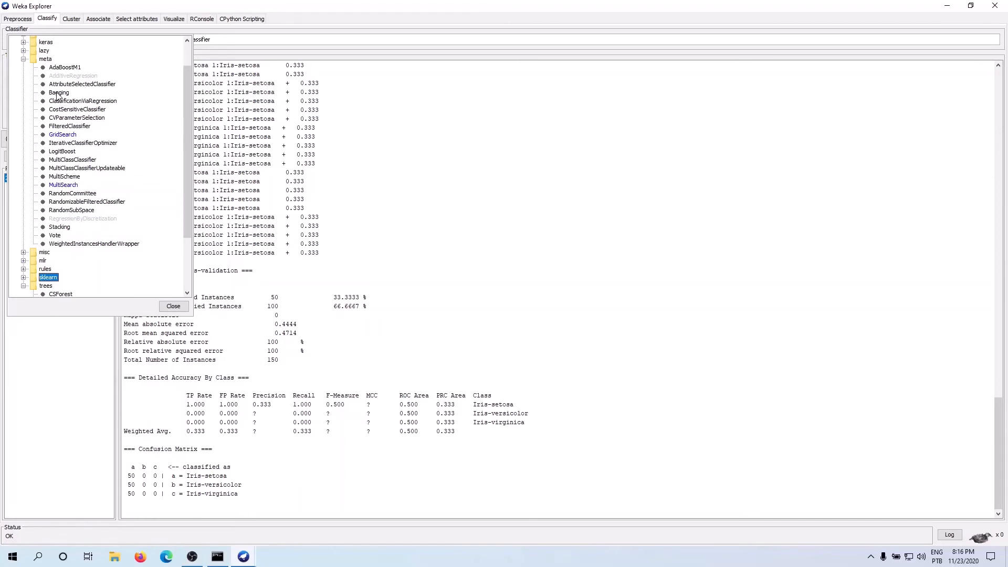
mouse_move(57, 96)
mouse_move(67, 70)
mouse_move(66, 189)
scroll(67, 190, "down", 3)
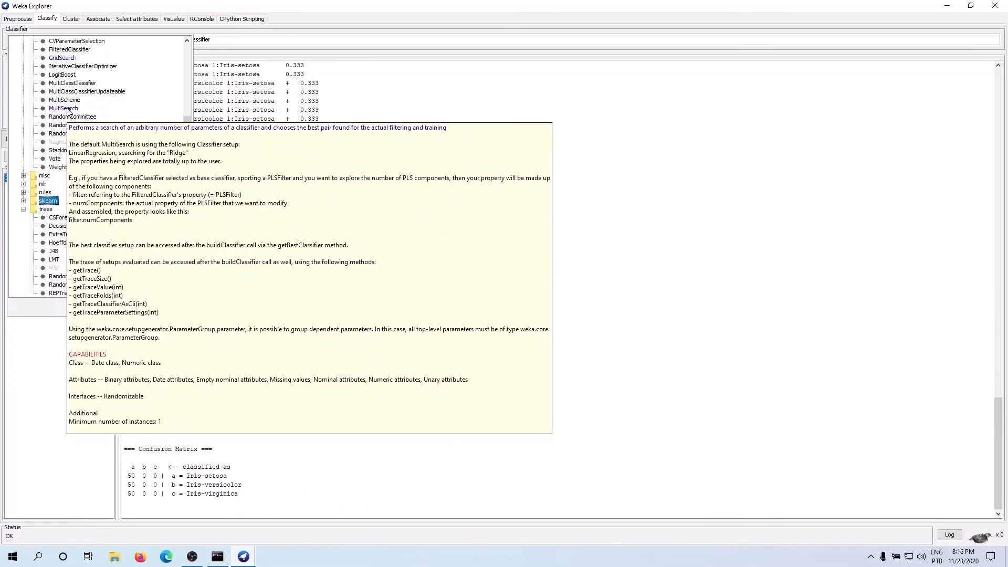
Step: Choose MultiSearch from the meta group as the classifier and open its parameter settings
left_click(68, 111)
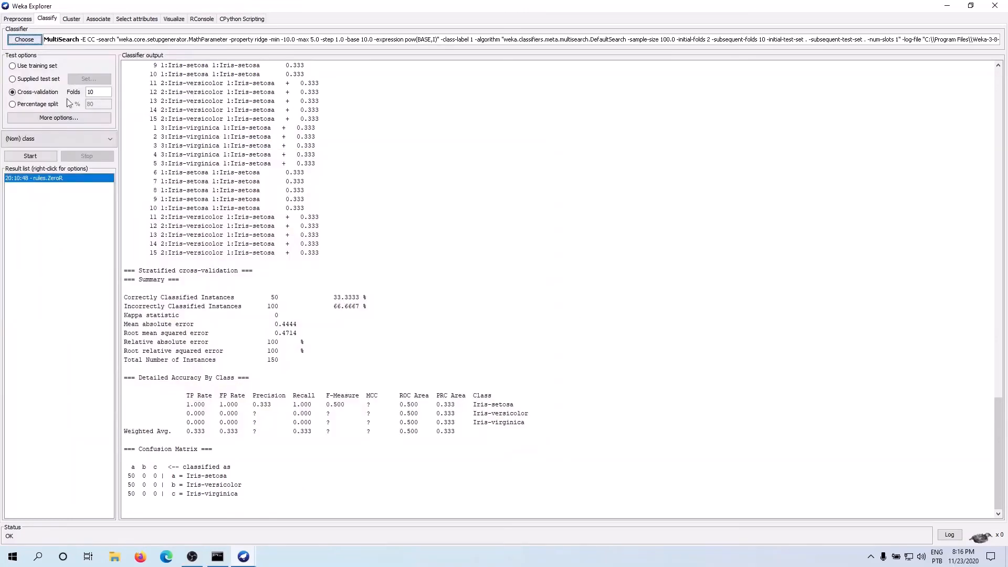
right_click(256, 39)
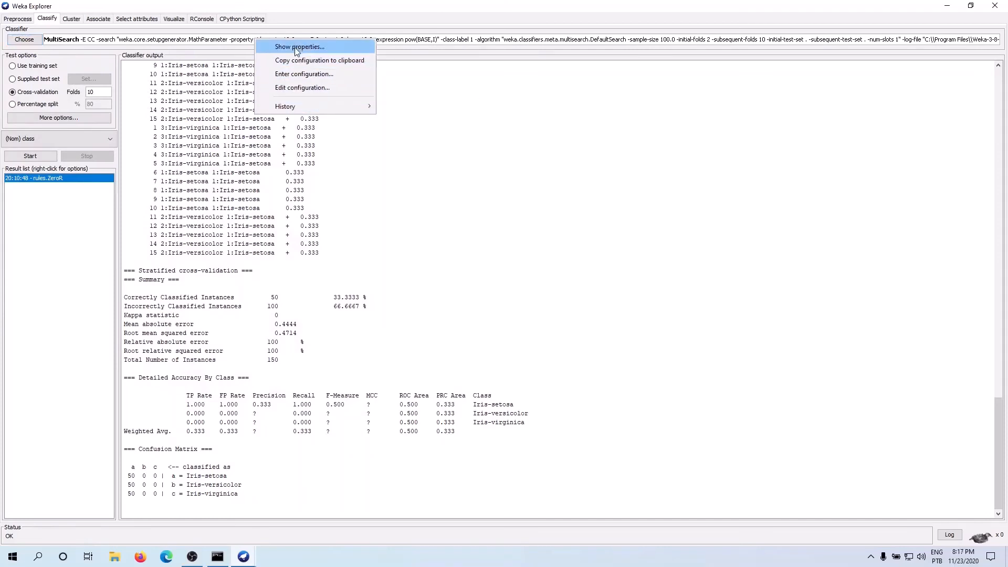
left_click(214, 43)
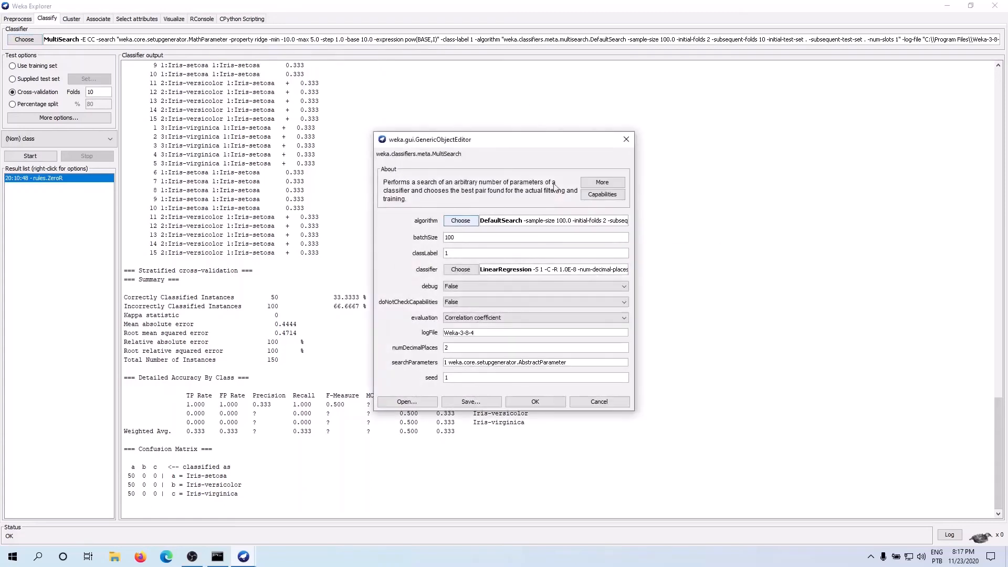
Step: Set MultiSearch's search algorithm to RandomSearch and its base classifier to J48 from the trees group
left_click(461, 221)
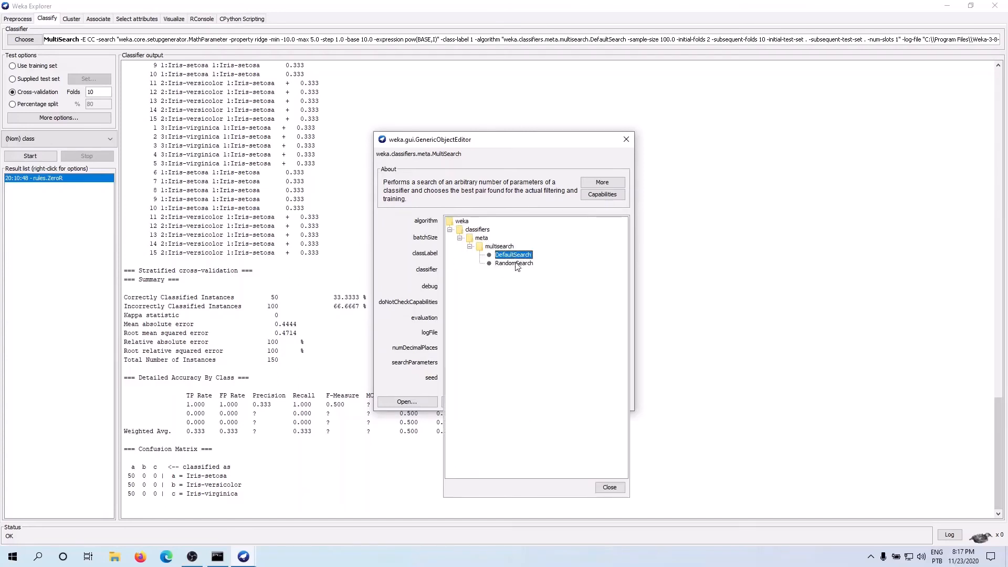
left_click(517, 263)
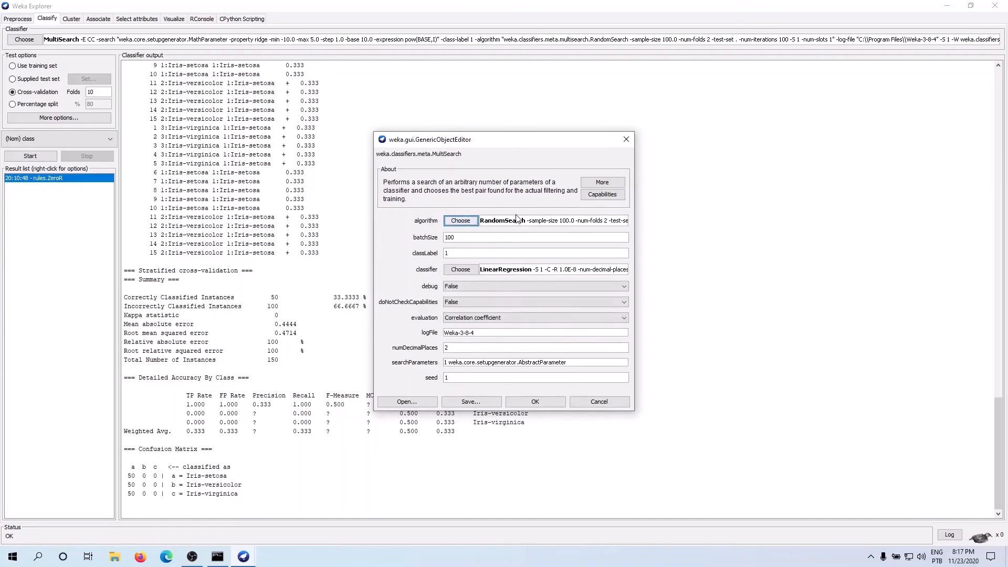
left_click(468, 271)
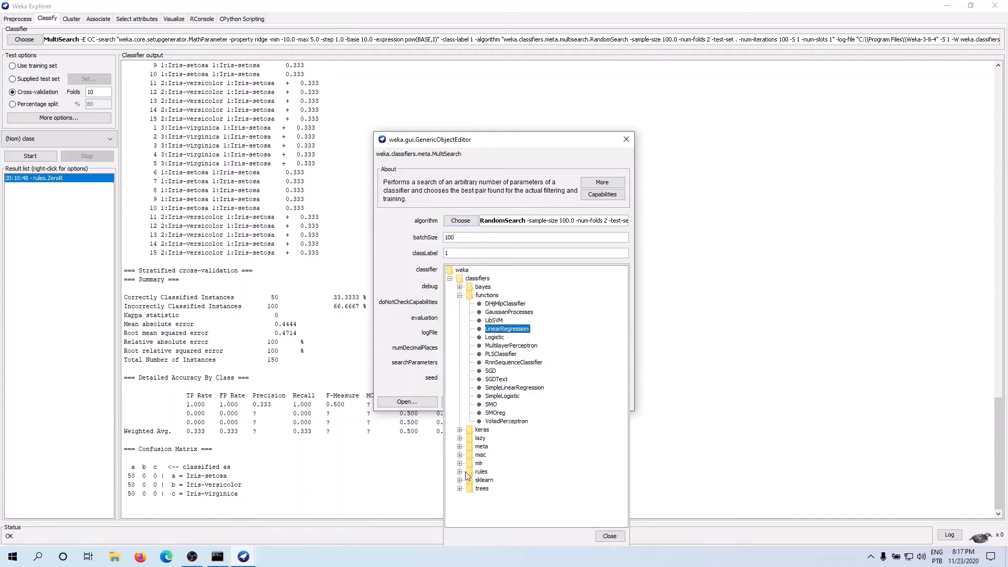
left_click(460, 489)
left_click(489, 482)
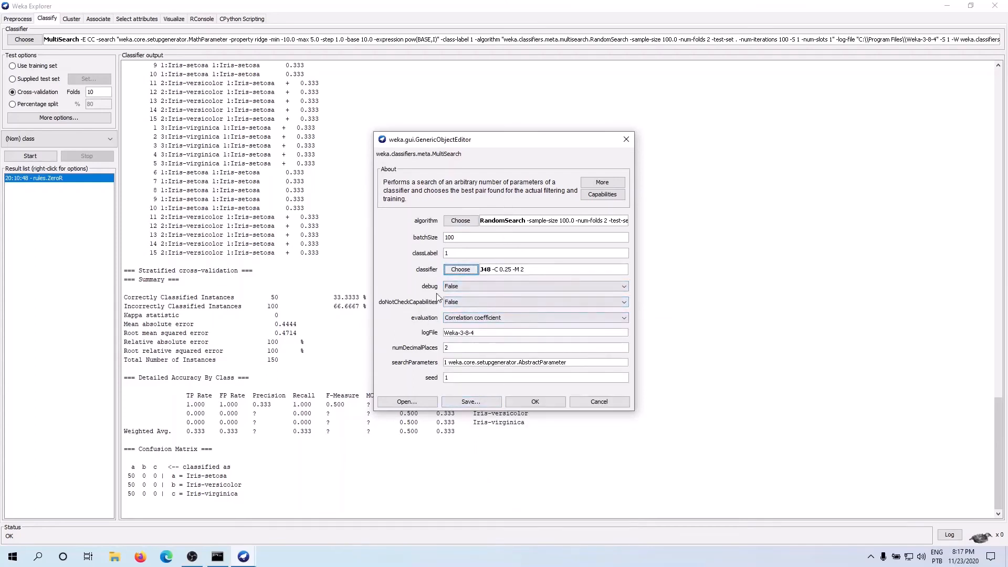
Step: Examine the evaluation measures available for MultiSearch, and close the settings without keeping the changes
left_click(449, 319)
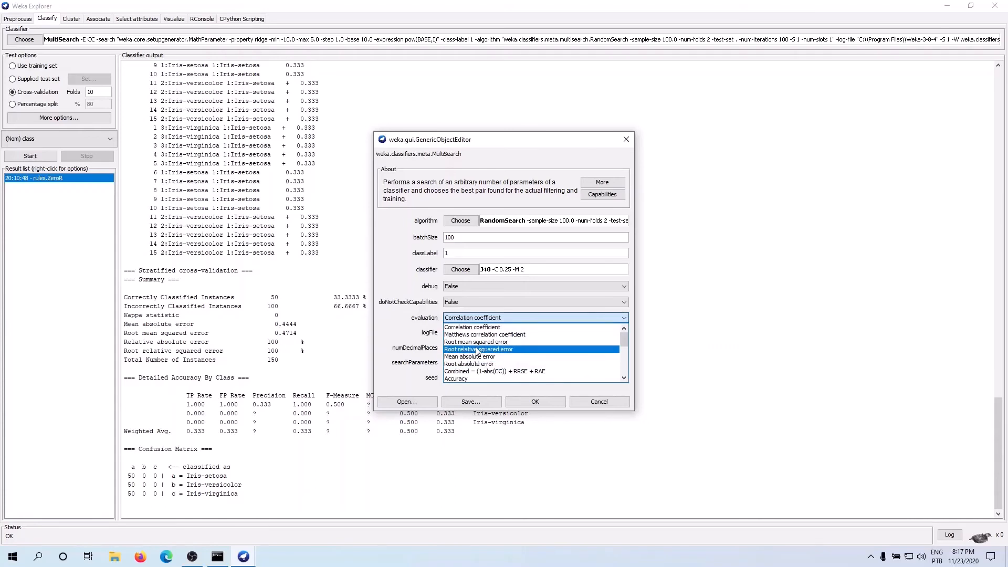
scroll(477, 349, "down", 3)
scroll(475, 346, "up", 2)
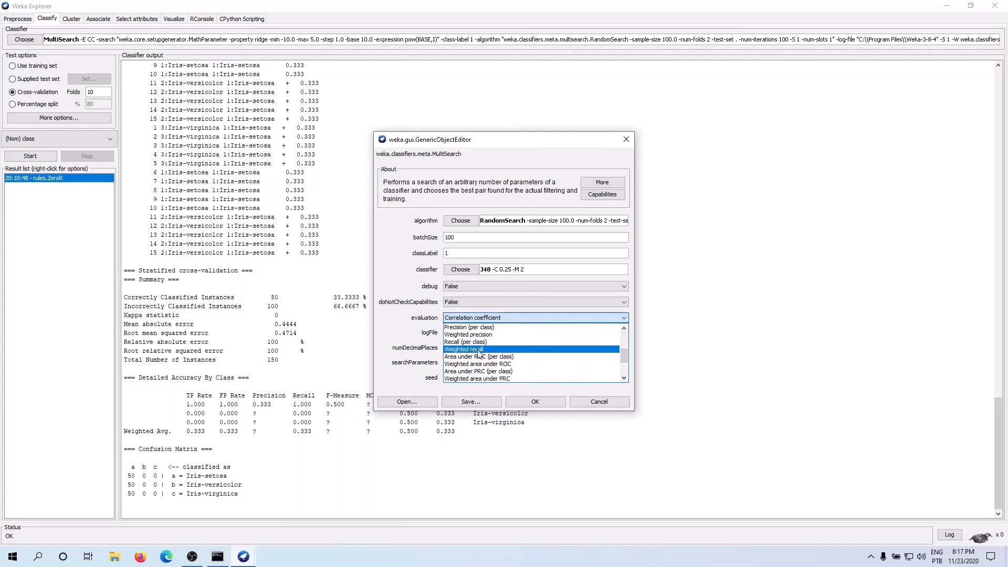
scroll(473, 347, "down", 3)
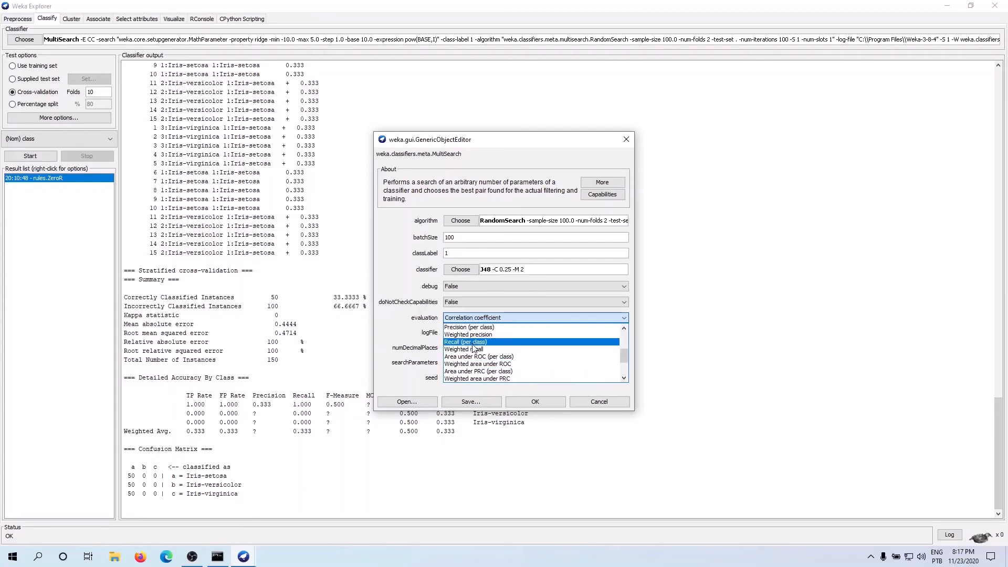
scroll(478, 367, "up", 5)
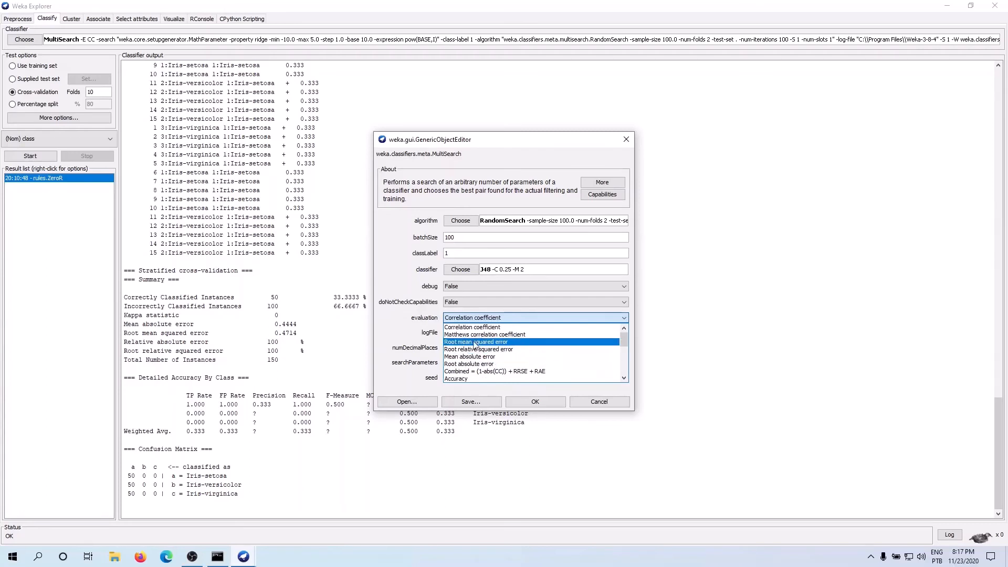
scroll(476, 360, "down", 2)
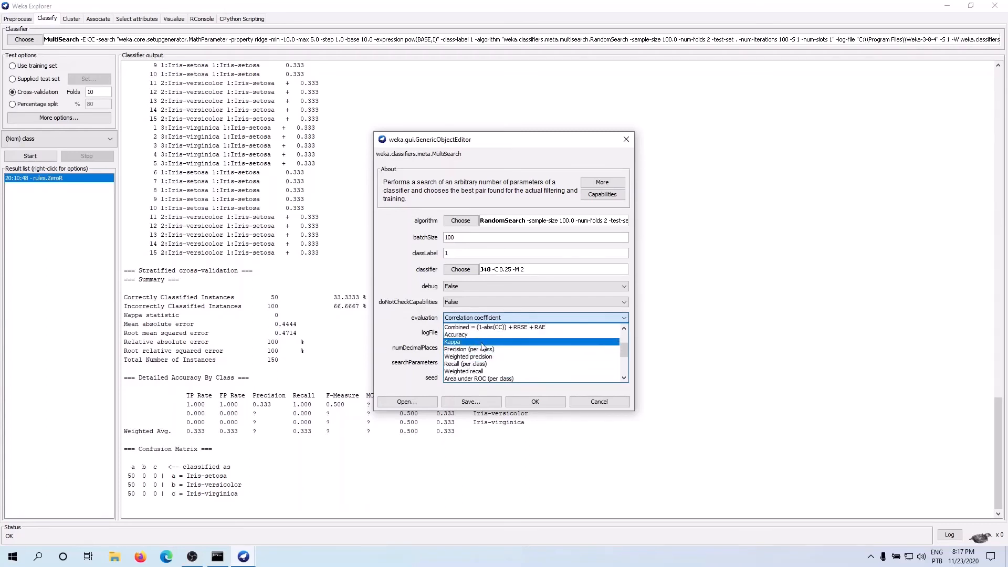
scroll(471, 353, "down", 1)
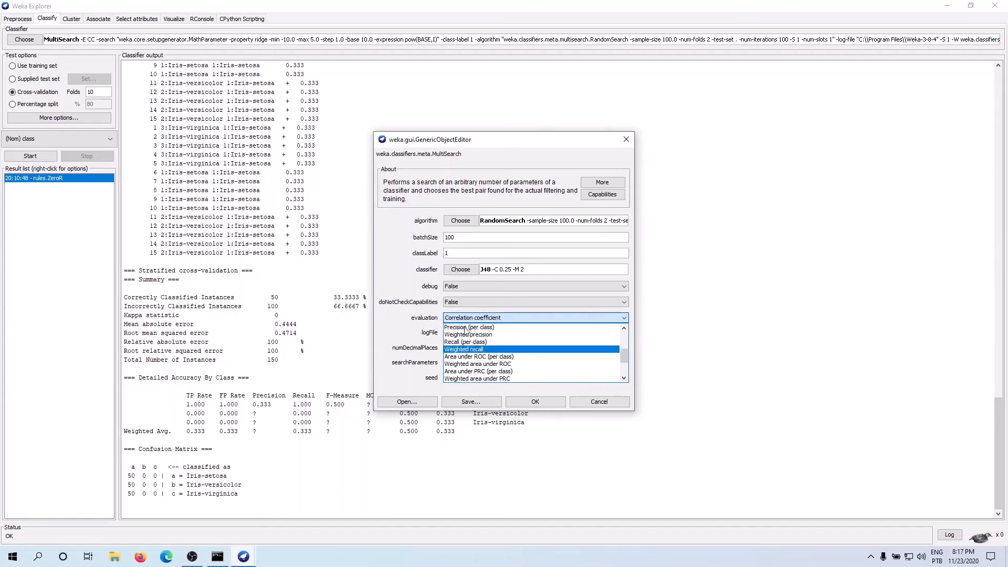
left_click(408, 328)
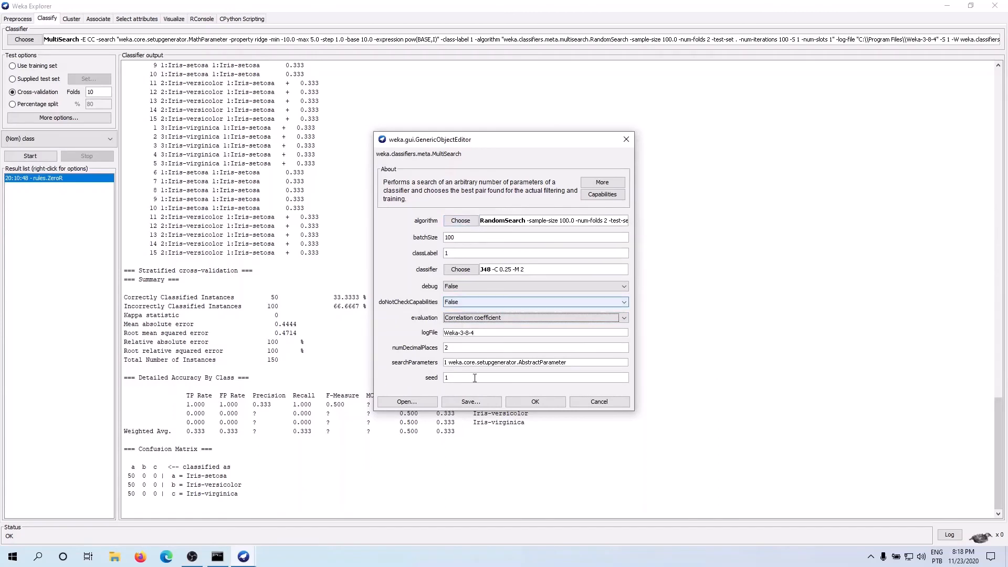
left_click(592, 402)
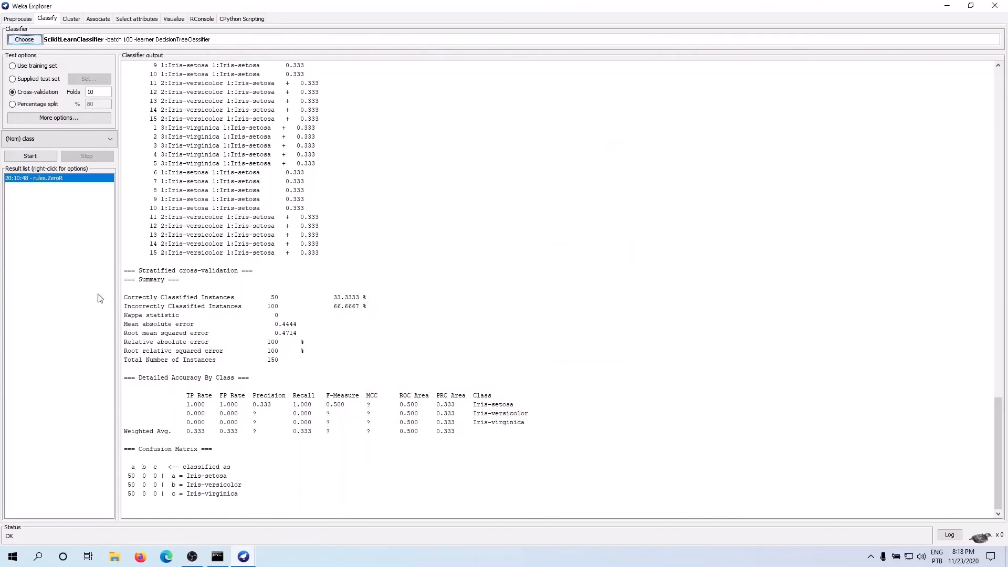
Step: Choose J48 from the trees group as the classifier
left_click(24, 40)
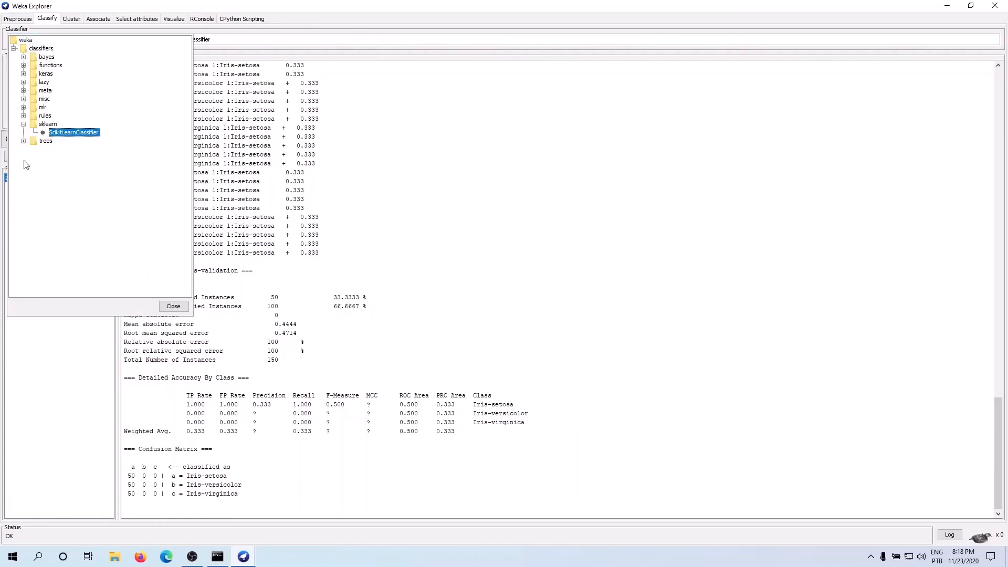
left_click(24, 124)
left_click(23, 132)
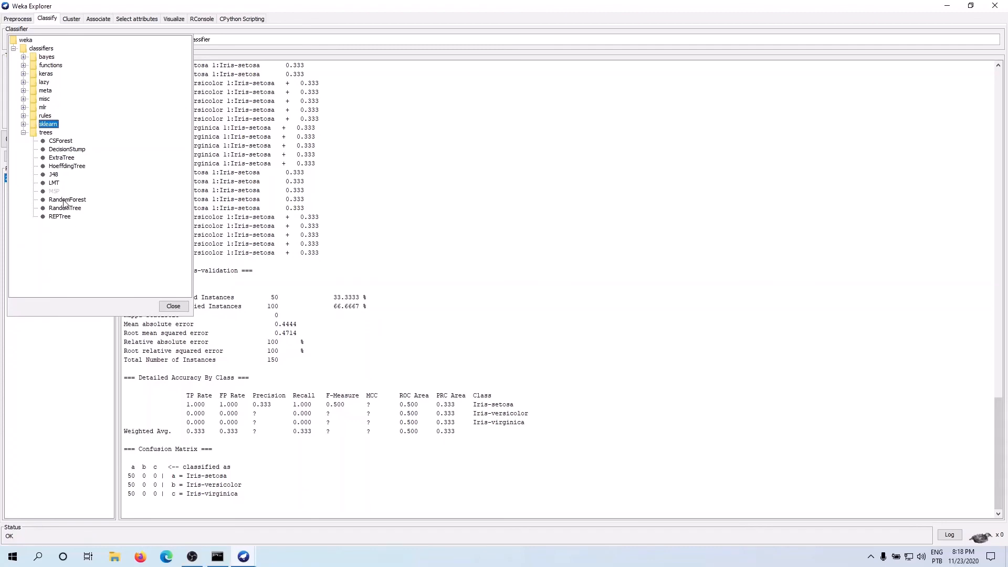
left_click(53, 175)
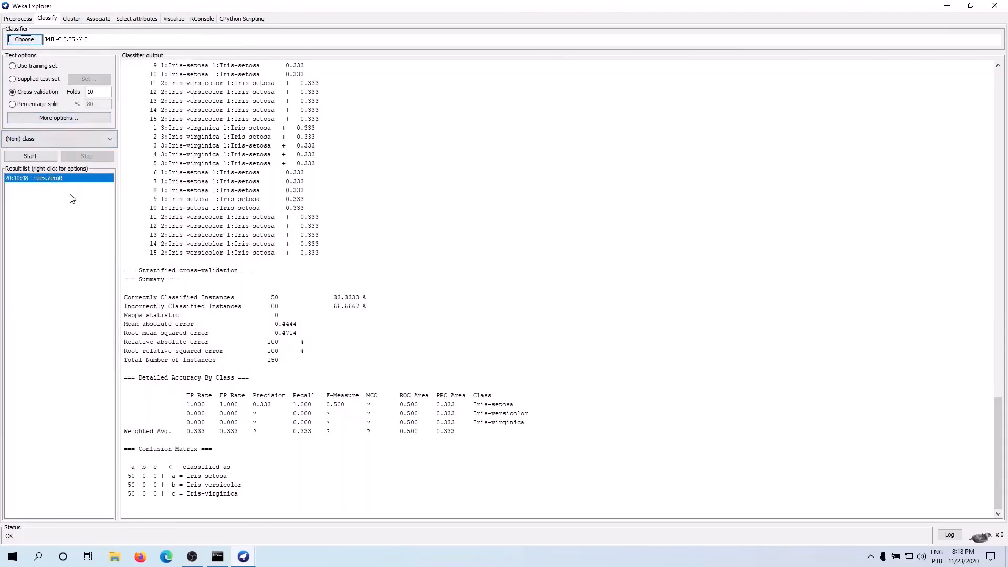
Step: Examine J48's parameter settings, including the choices for its unpruned option, and close them without keeping any changes
left_click(97, 44)
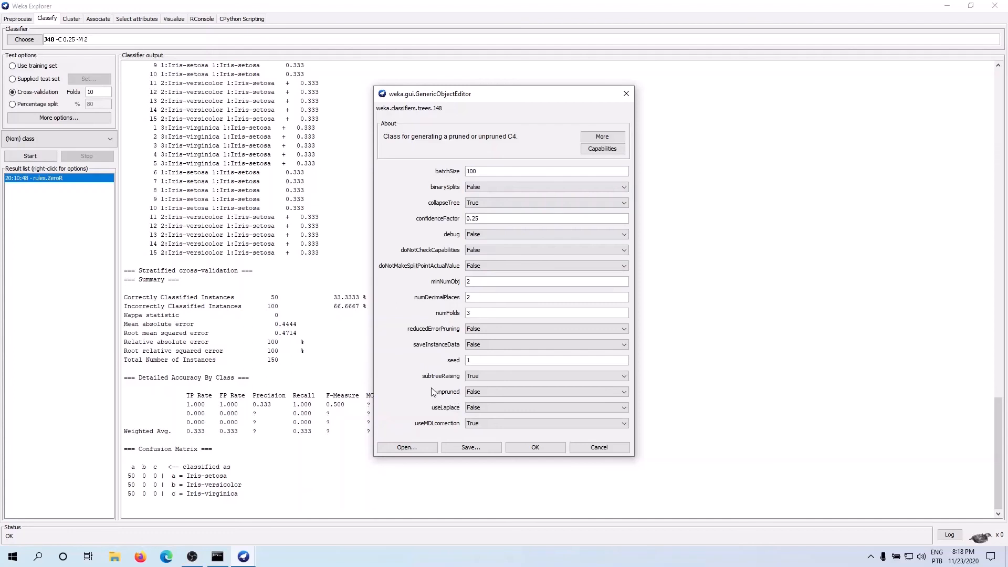
left_click(474, 395)
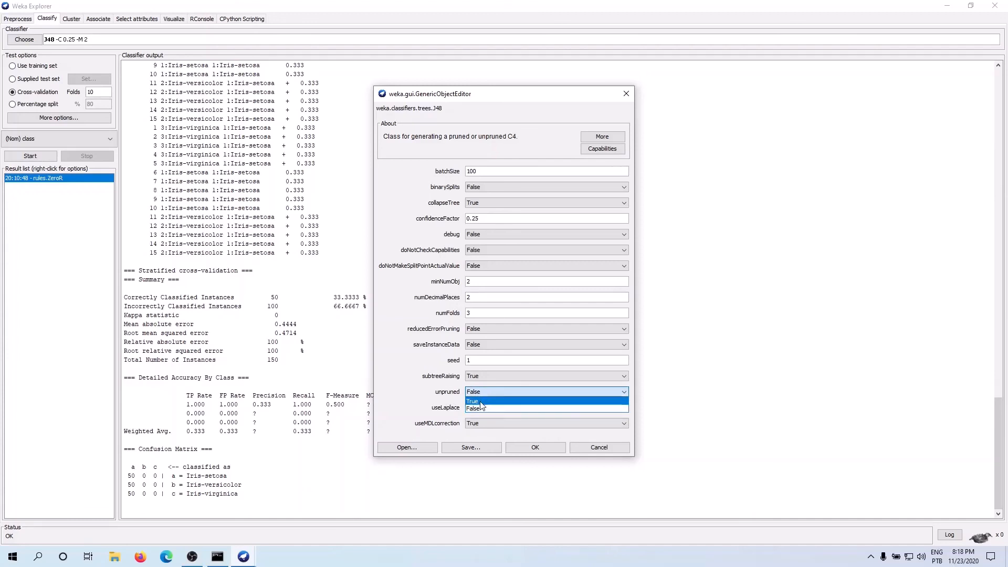
left_click(449, 394)
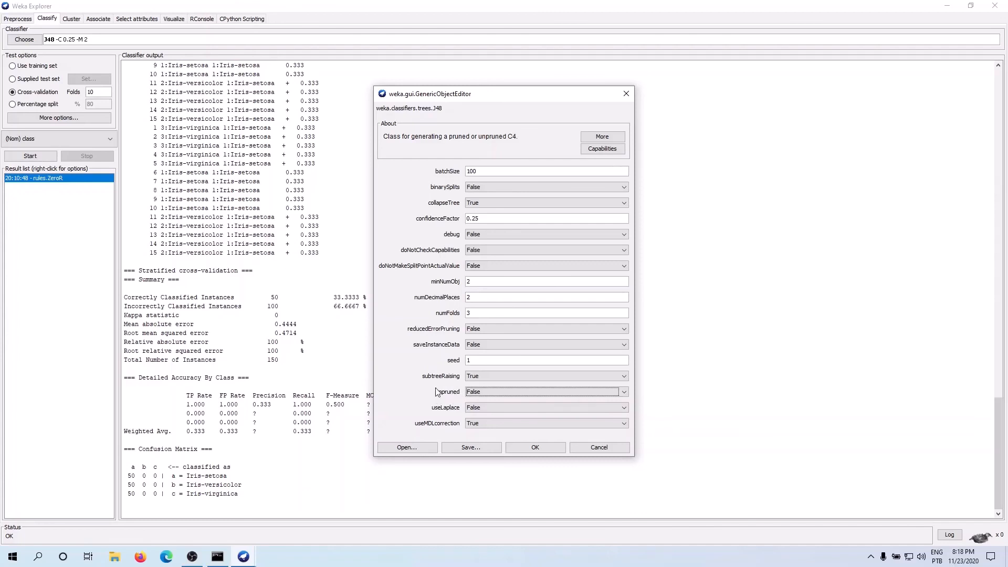
mouse_move(439, 395)
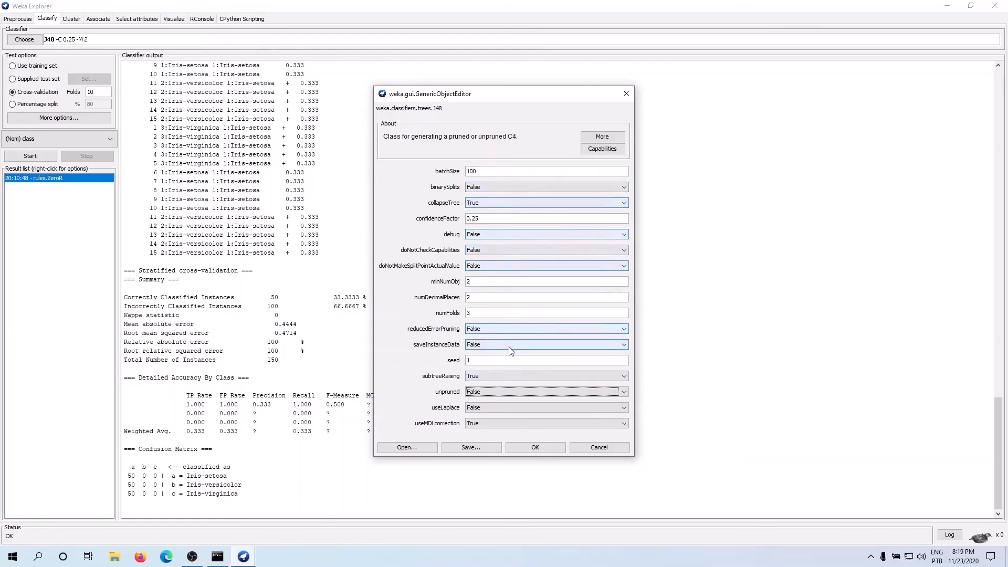
left_click(592, 449)
Step: Look through the meta group of classifiers and choose J48 from the trees group as the classifier
left_click(24, 39)
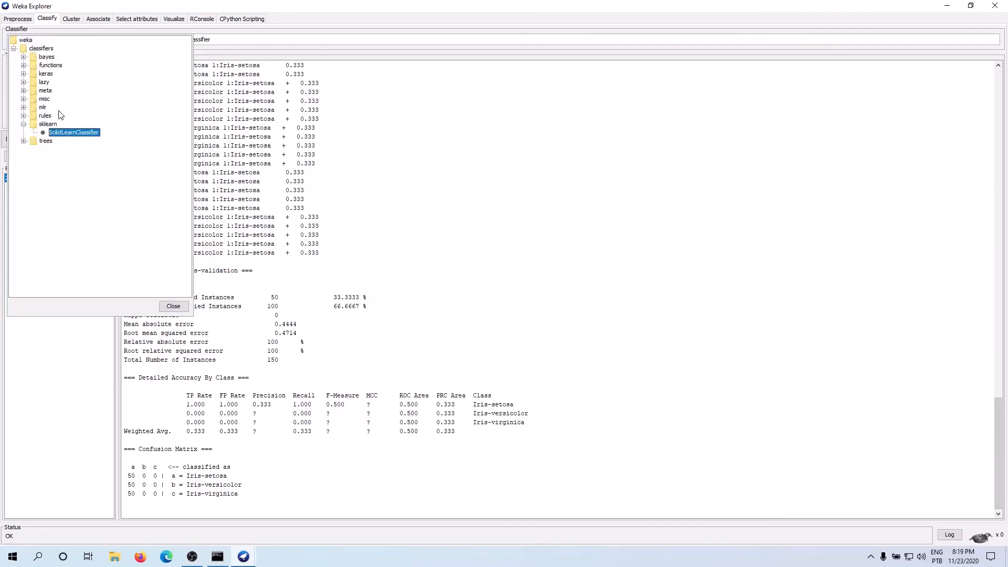
left_click(24, 90)
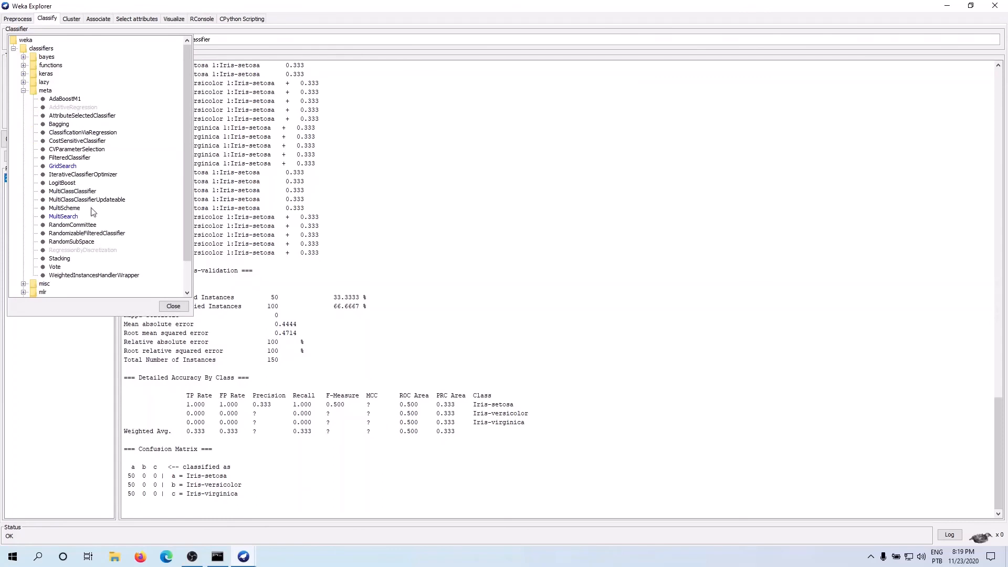
scroll(72, 227, "down", 2)
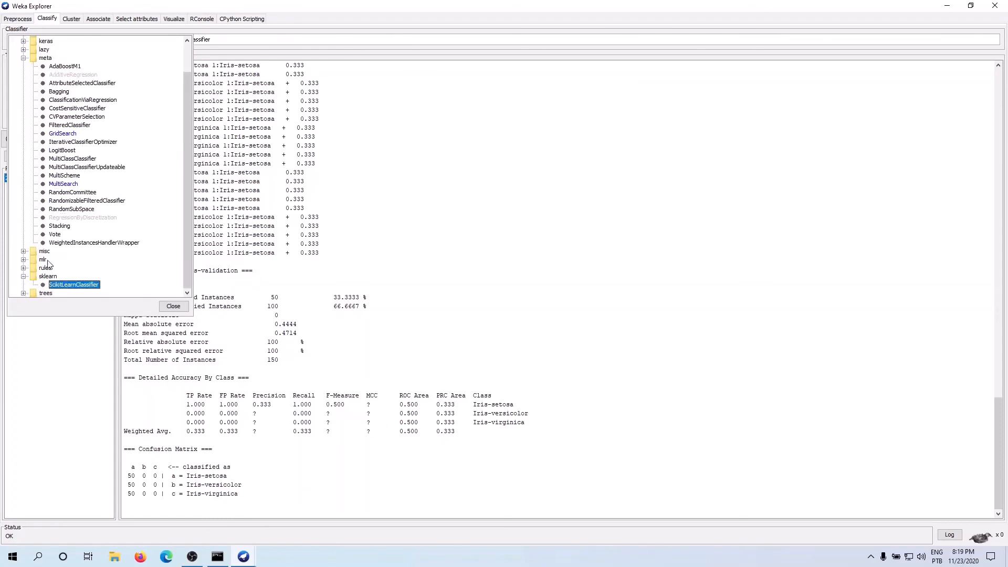
left_click(23, 293)
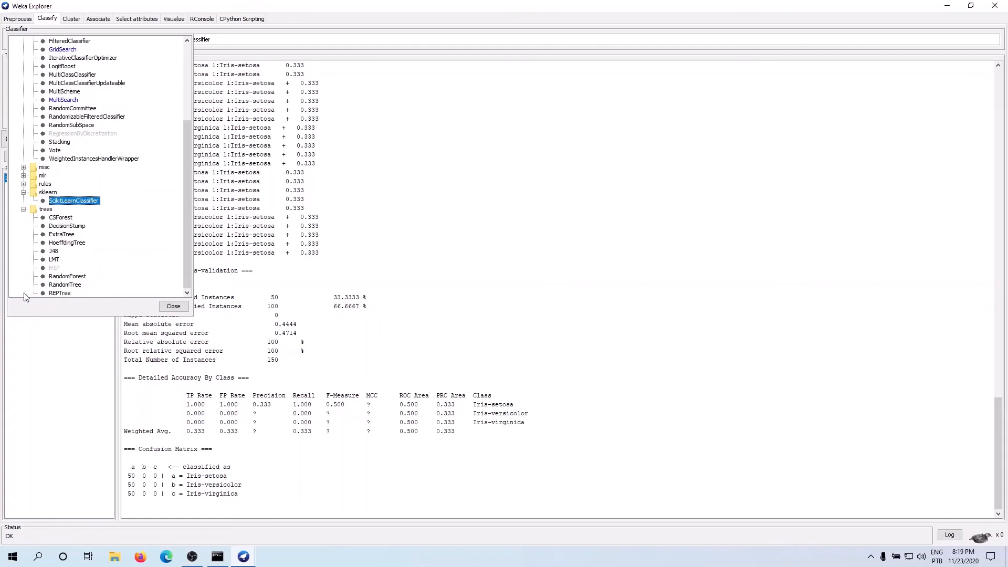
left_click(53, 253)
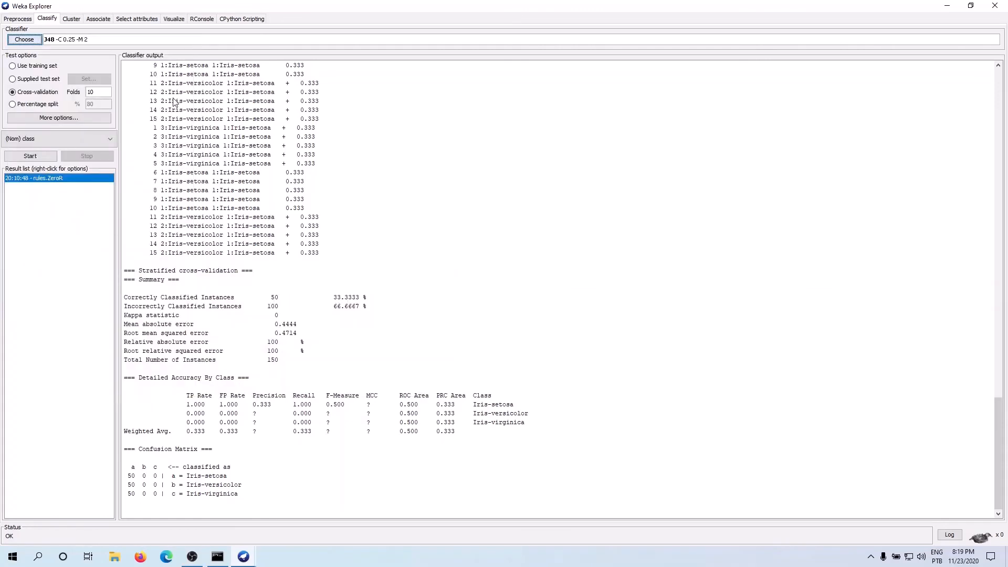